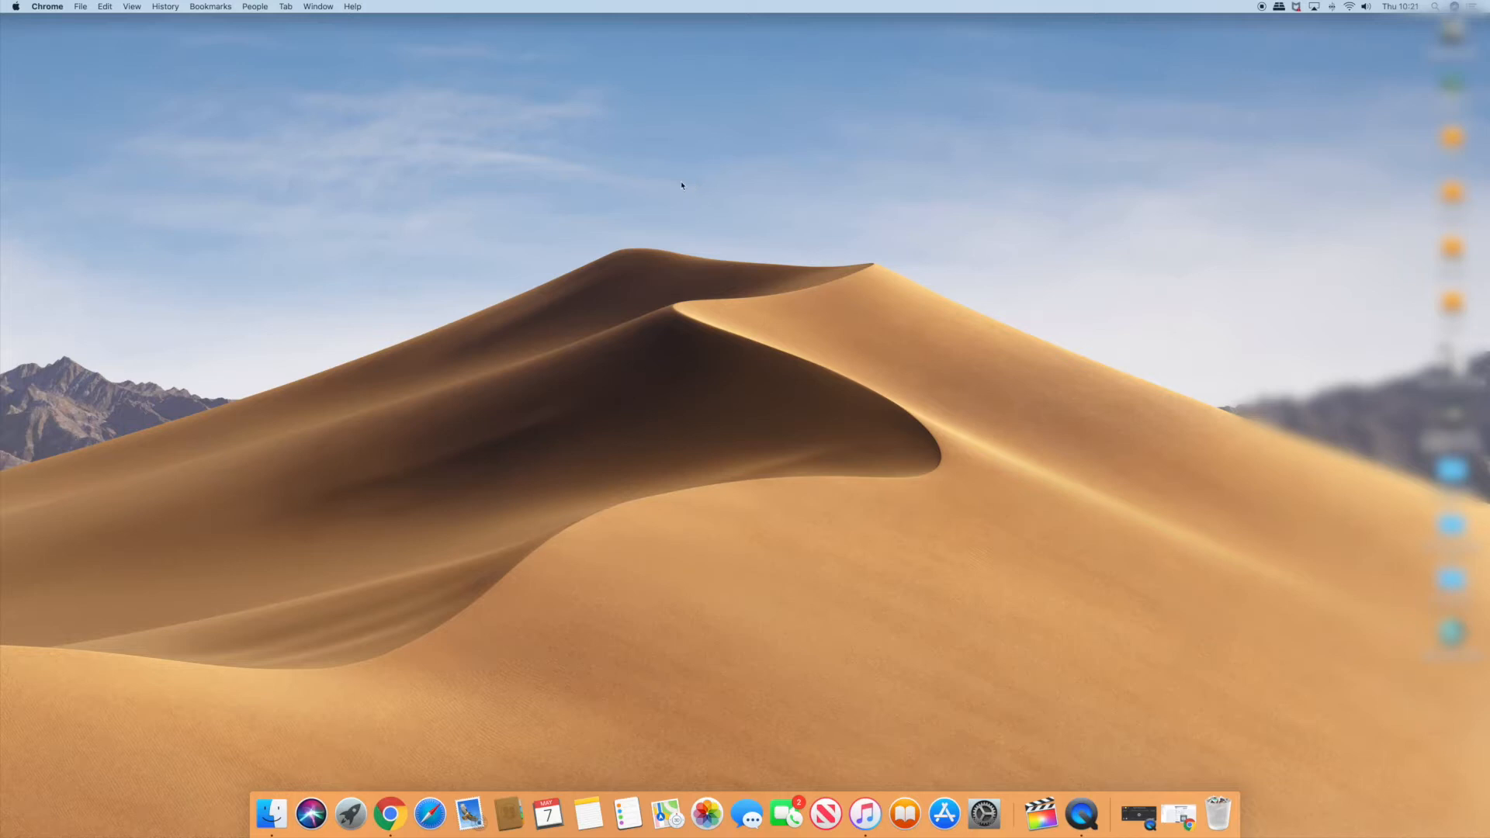
Step: Restore the browser and open Publishing Tools for the BlueSky Video Marketing Page
{"action": "left_click", "coordinate": [392, 811]}
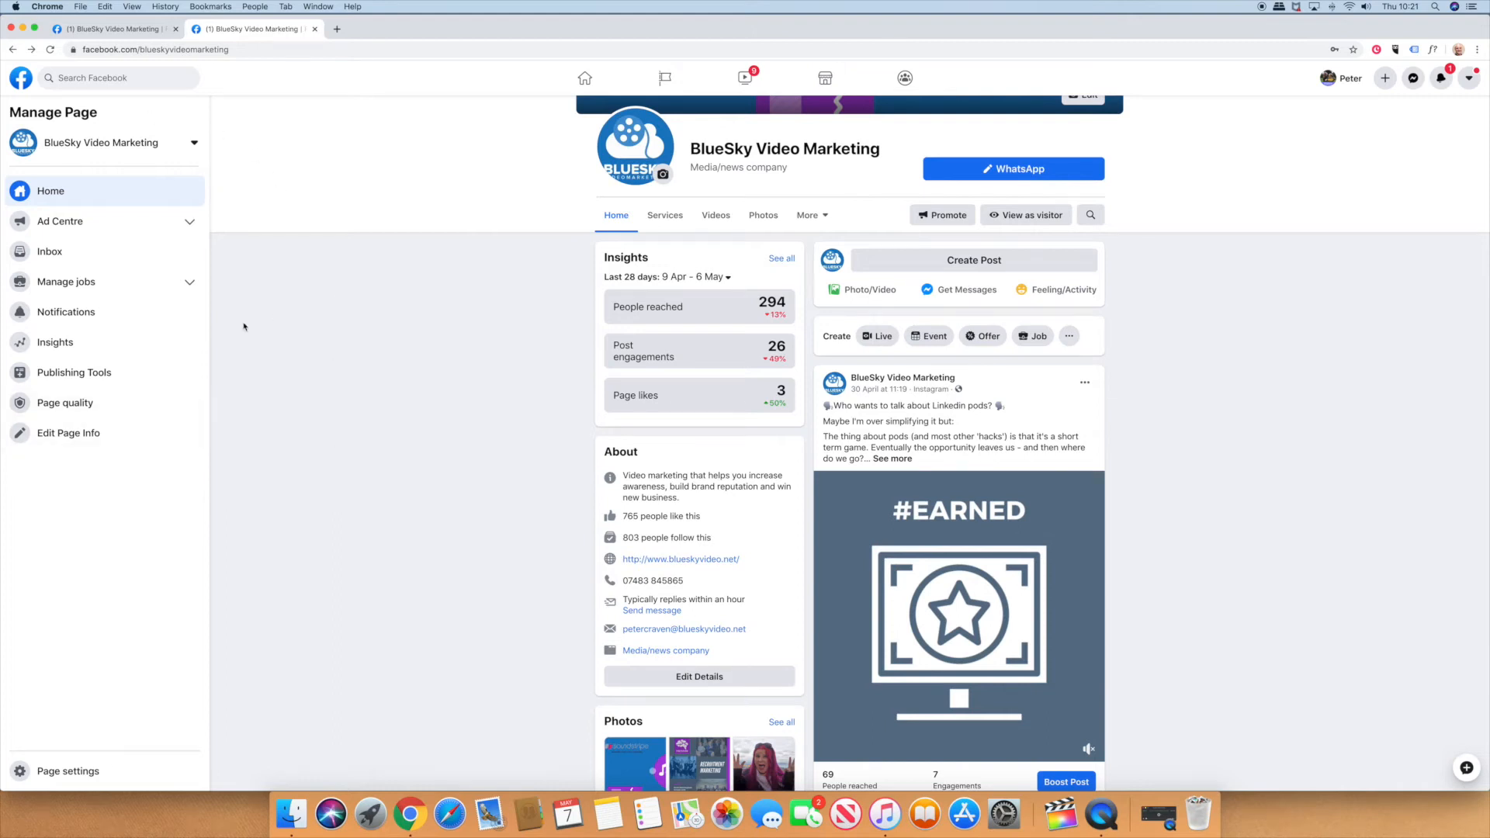
{"action": "left_click", "coordinate": [59, 378]}
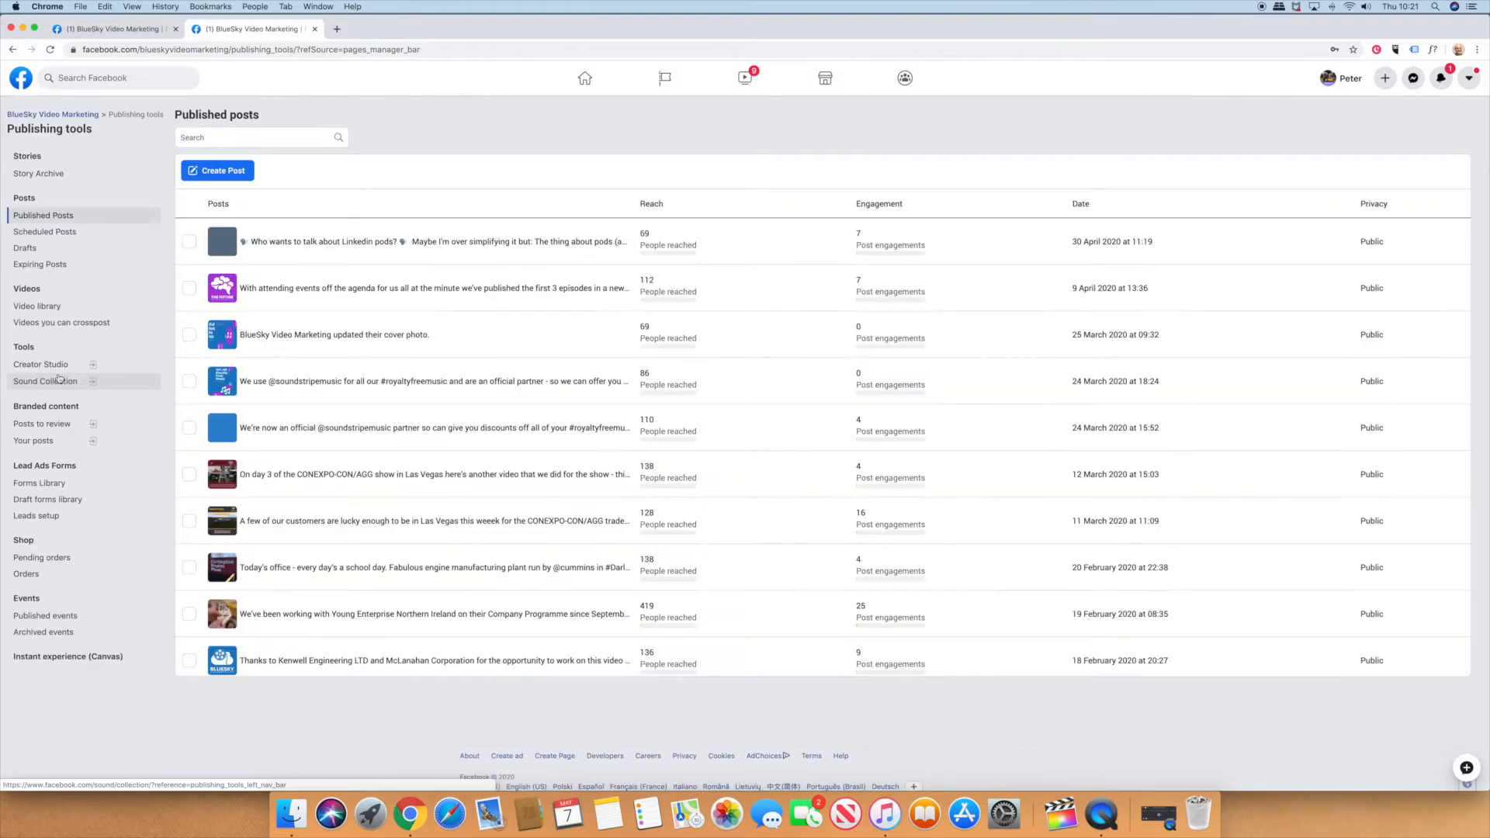
Step: Start a new Page post and bring up its Photo/Video options
{"action": "left_click", "coordinate": [232, 177]}
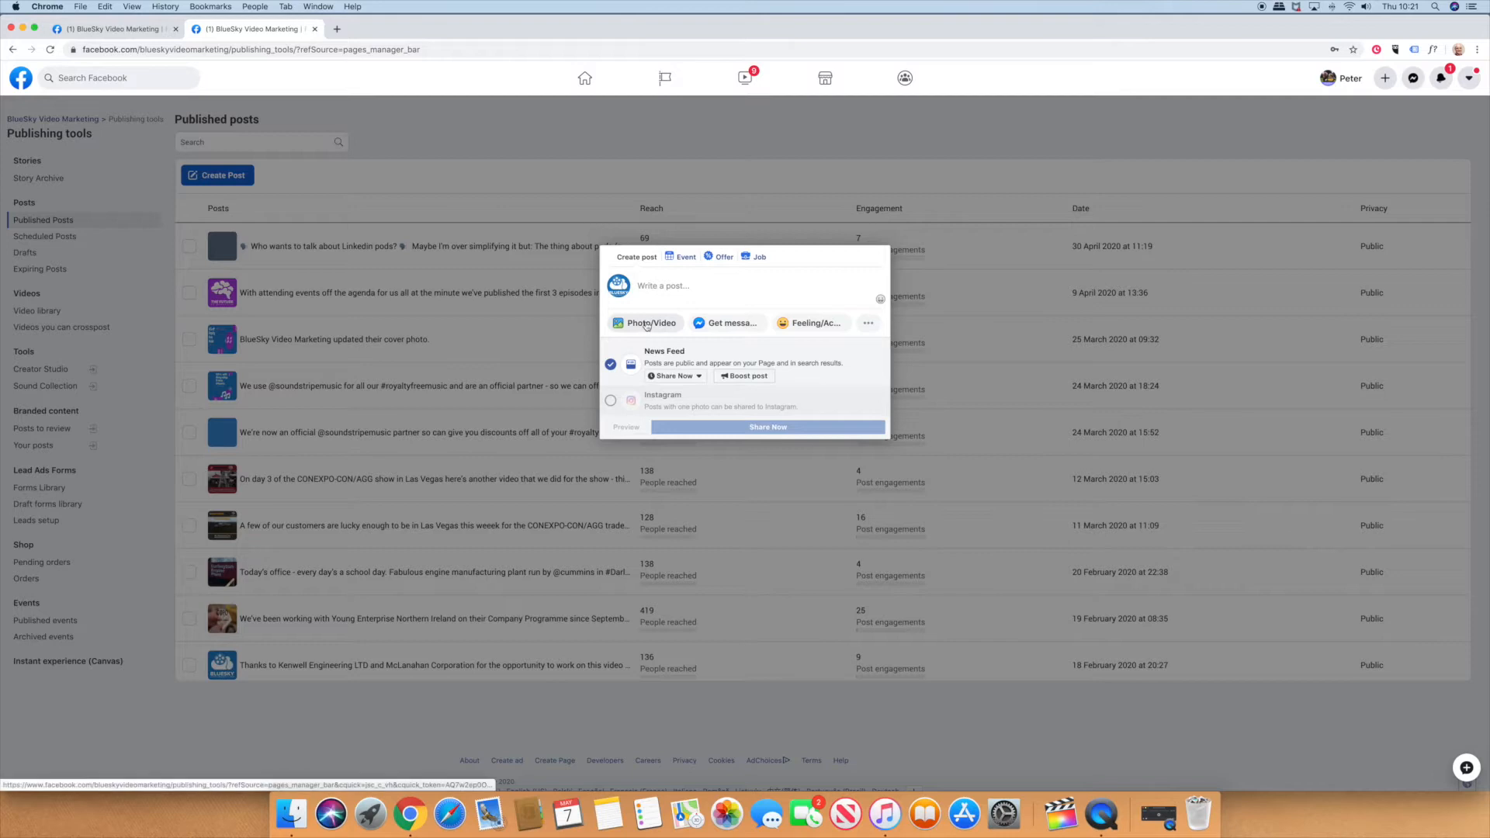
{"action": "left_click", "coordinate": [647, 324]}
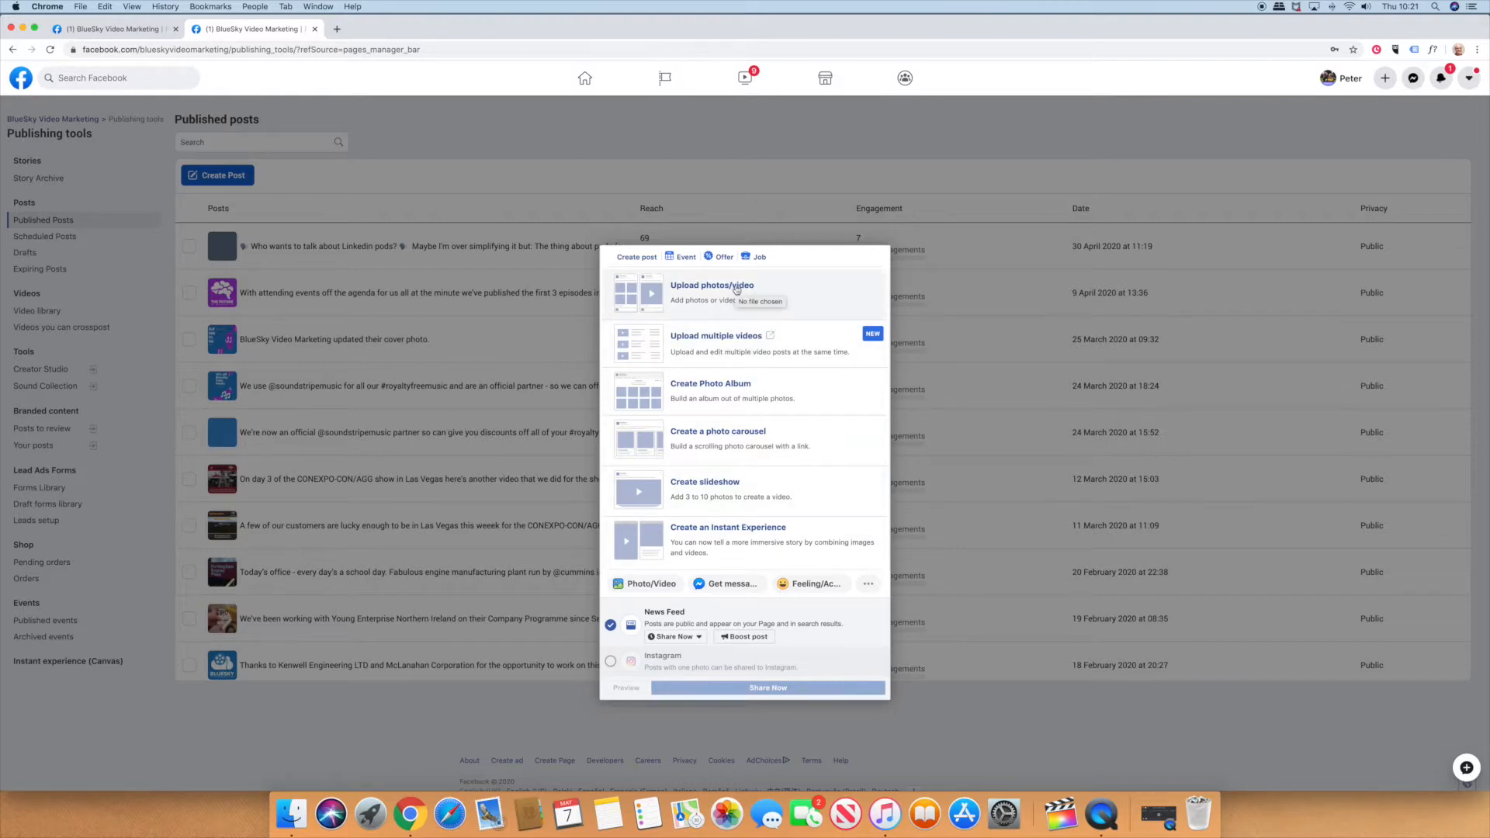
Step: Upload let's talk marketing strategy.mp4 from the computer as the post's video
{"action": "left_click", "coordinate": [735, 289]}
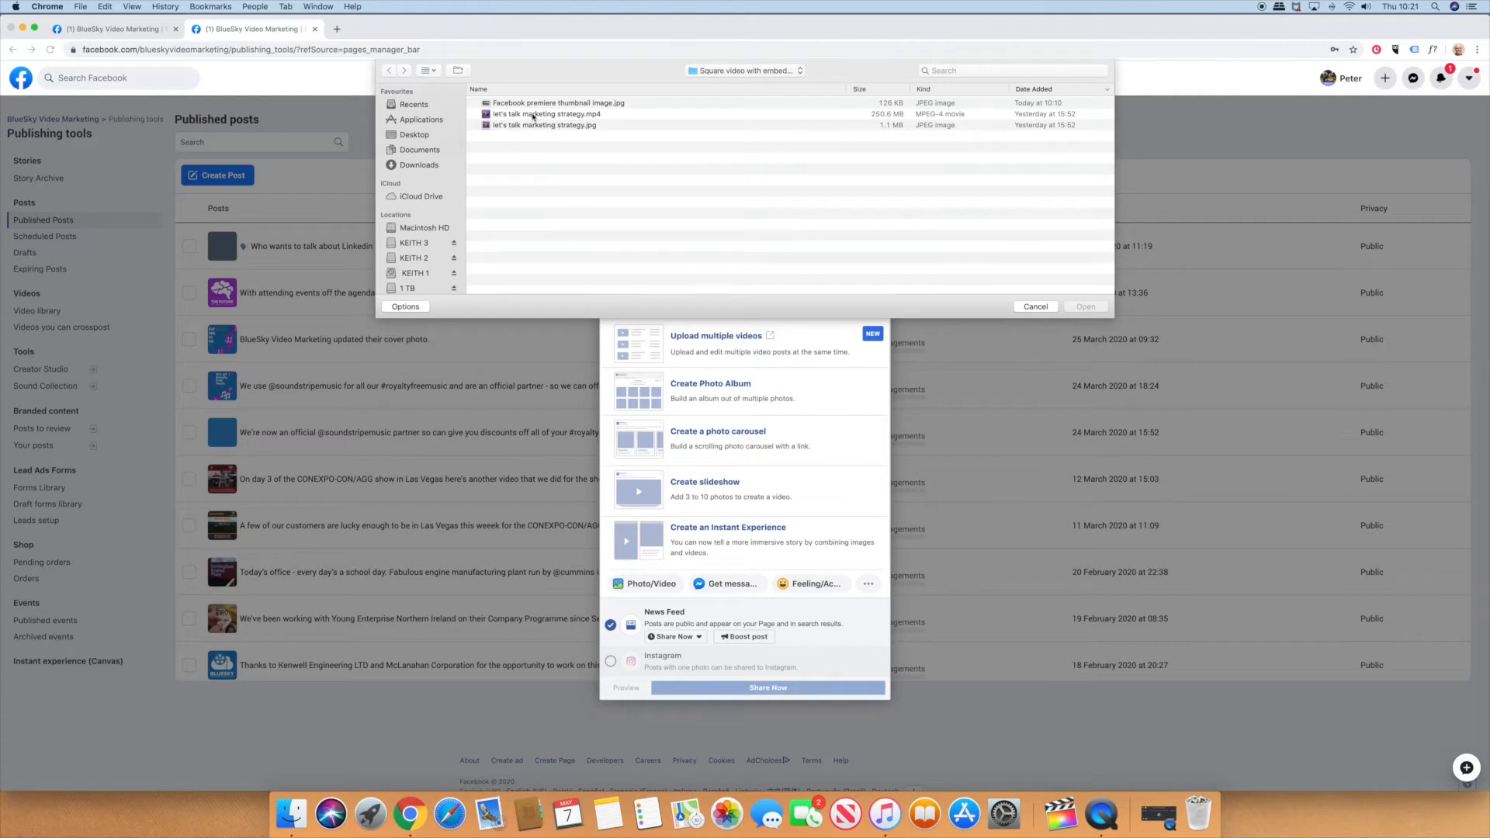
{"action": "left_click", "coordinate": [540, 116]}
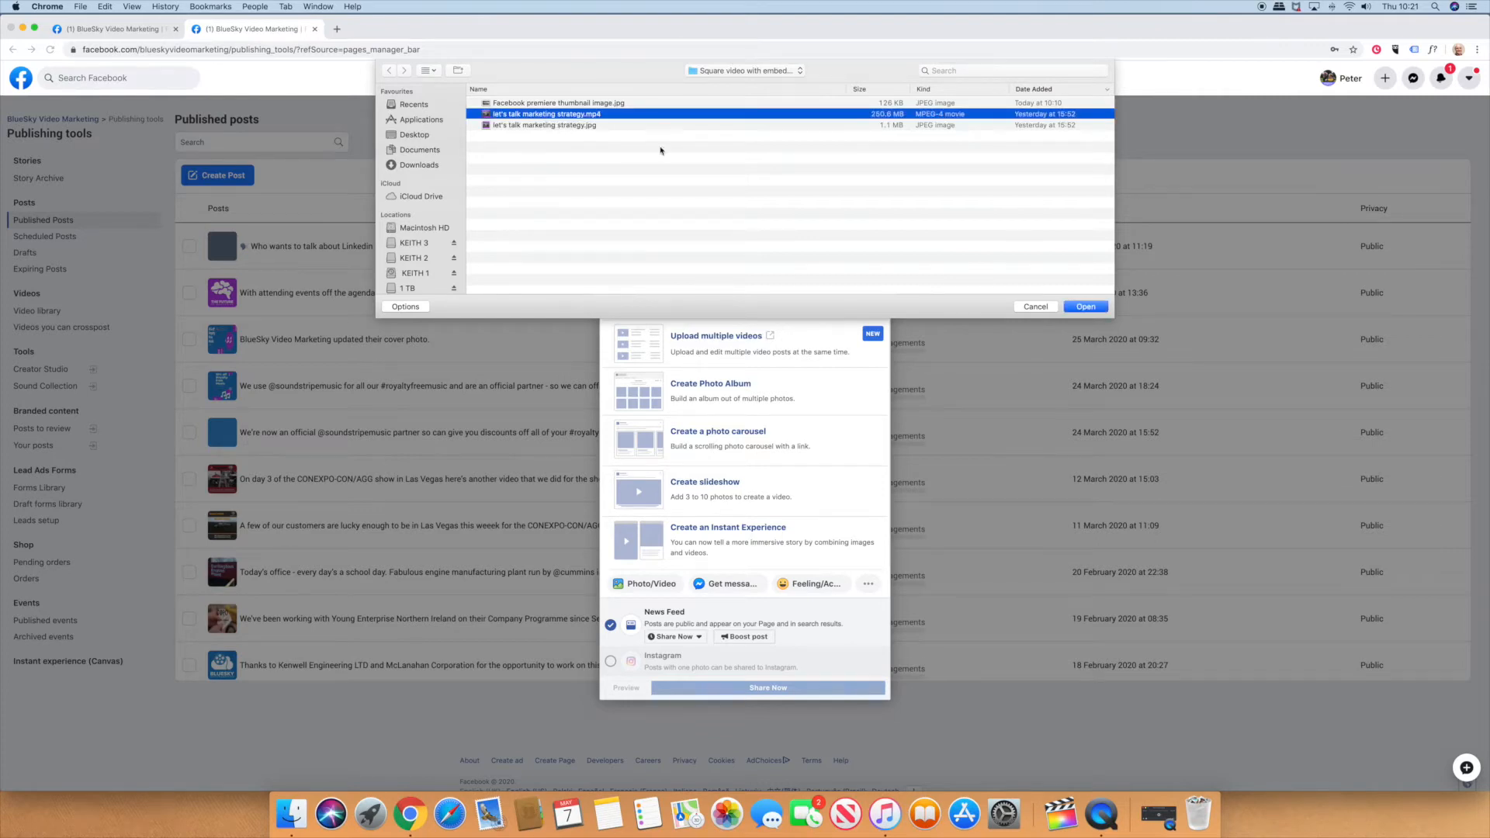
{"action": "left_click", "coordinate": [1078, 308]}
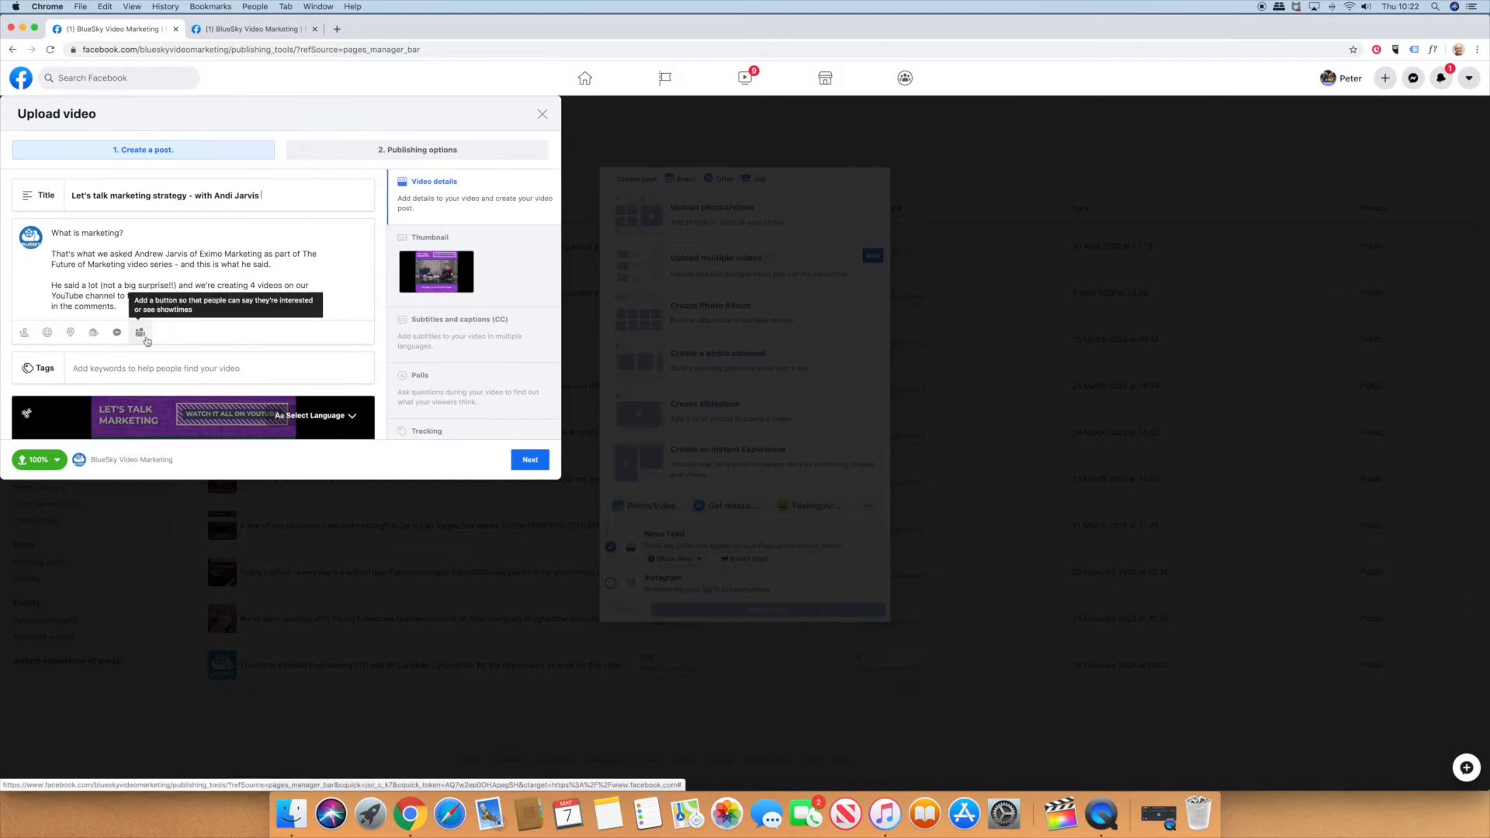
Step: Tag The Future of Marketing, the interviewee and Eximo Marketing as with the Page
{"action": "left_click", "coordinate": [24, 337]}
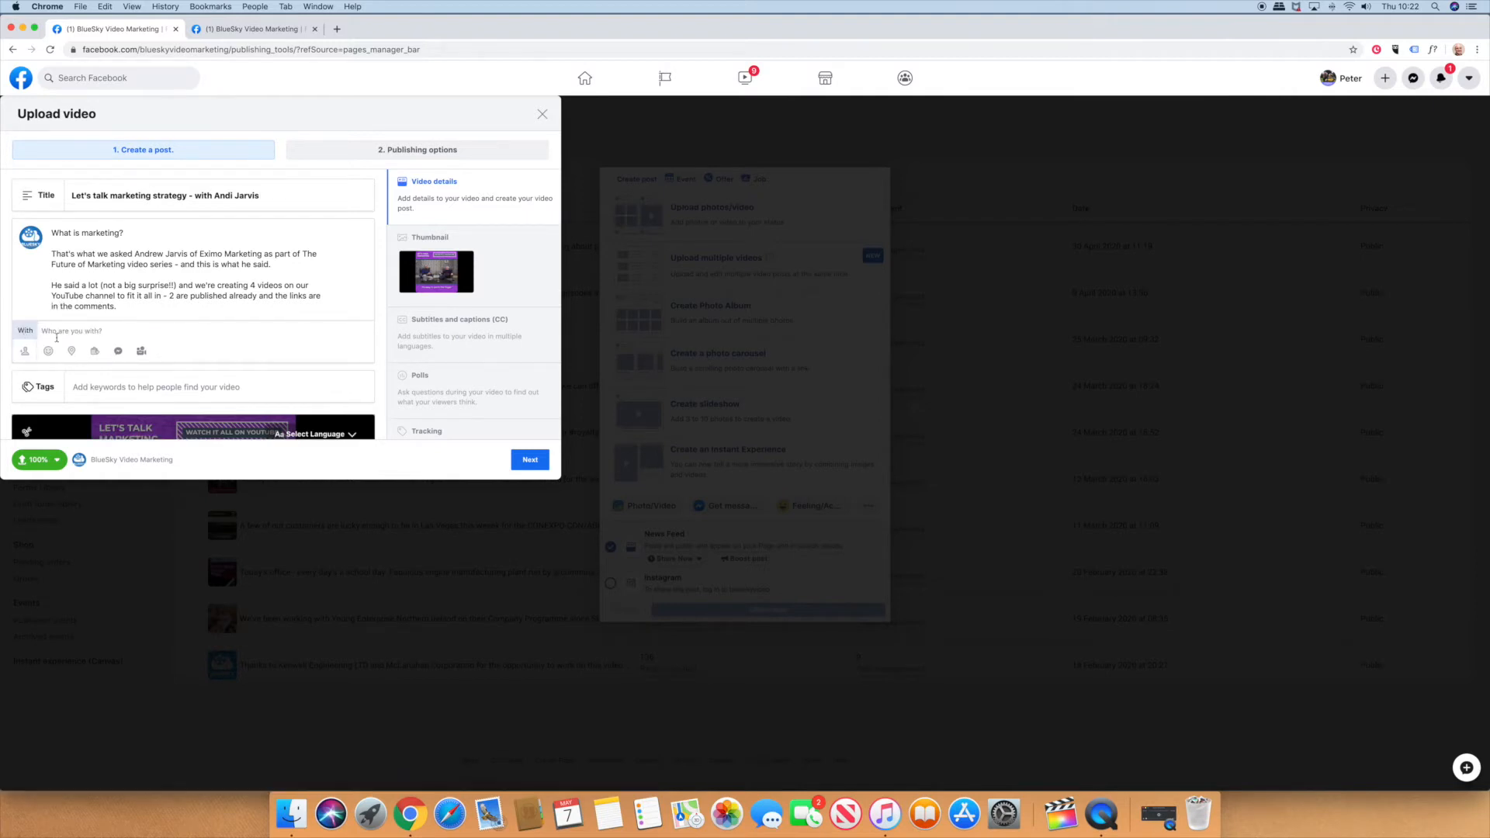
{"action": "type", "text": "the future"}
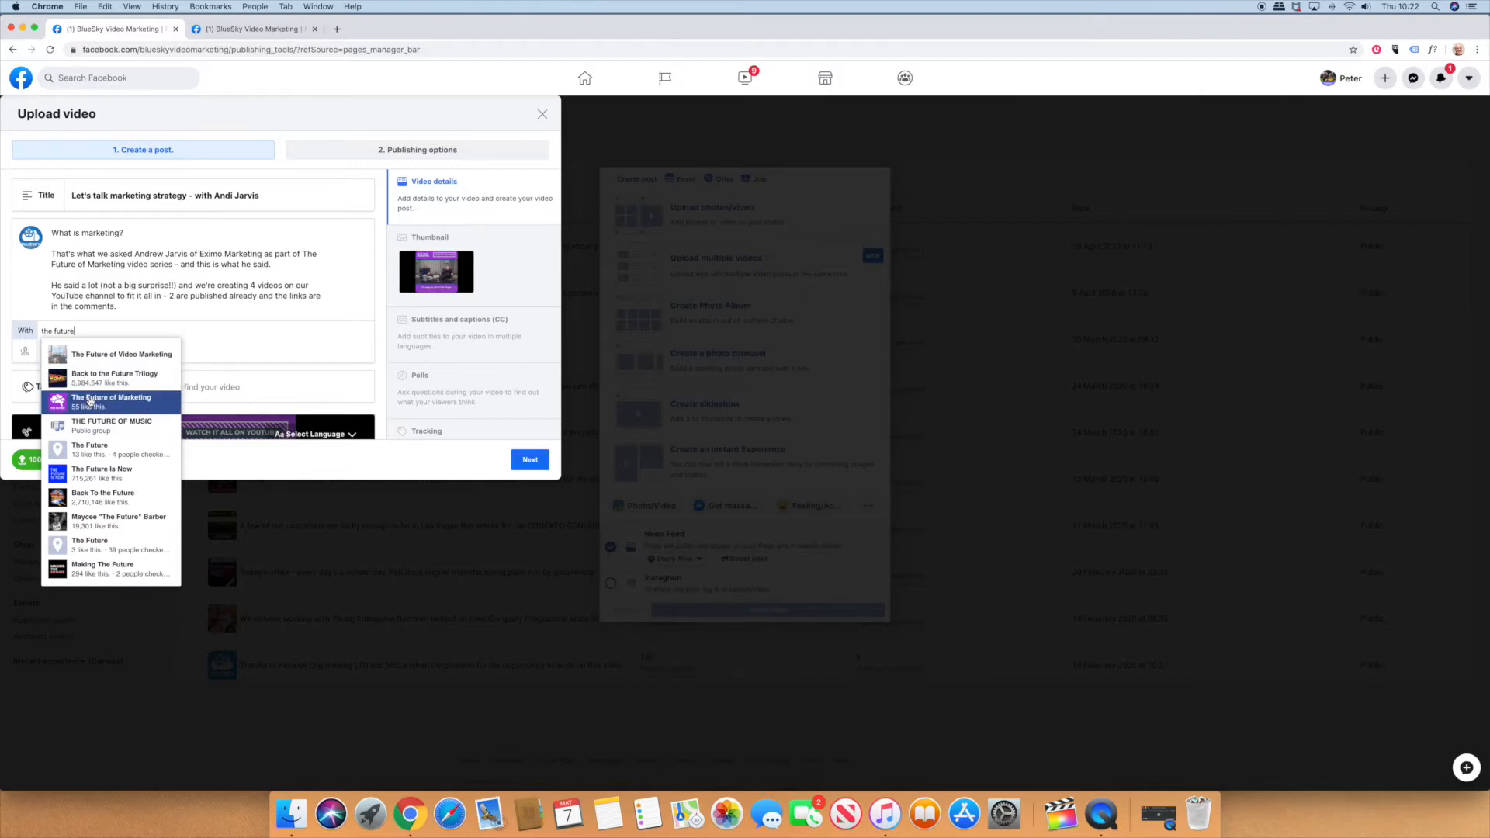
{"action": "left_click", "coordinate": [90, 401]}
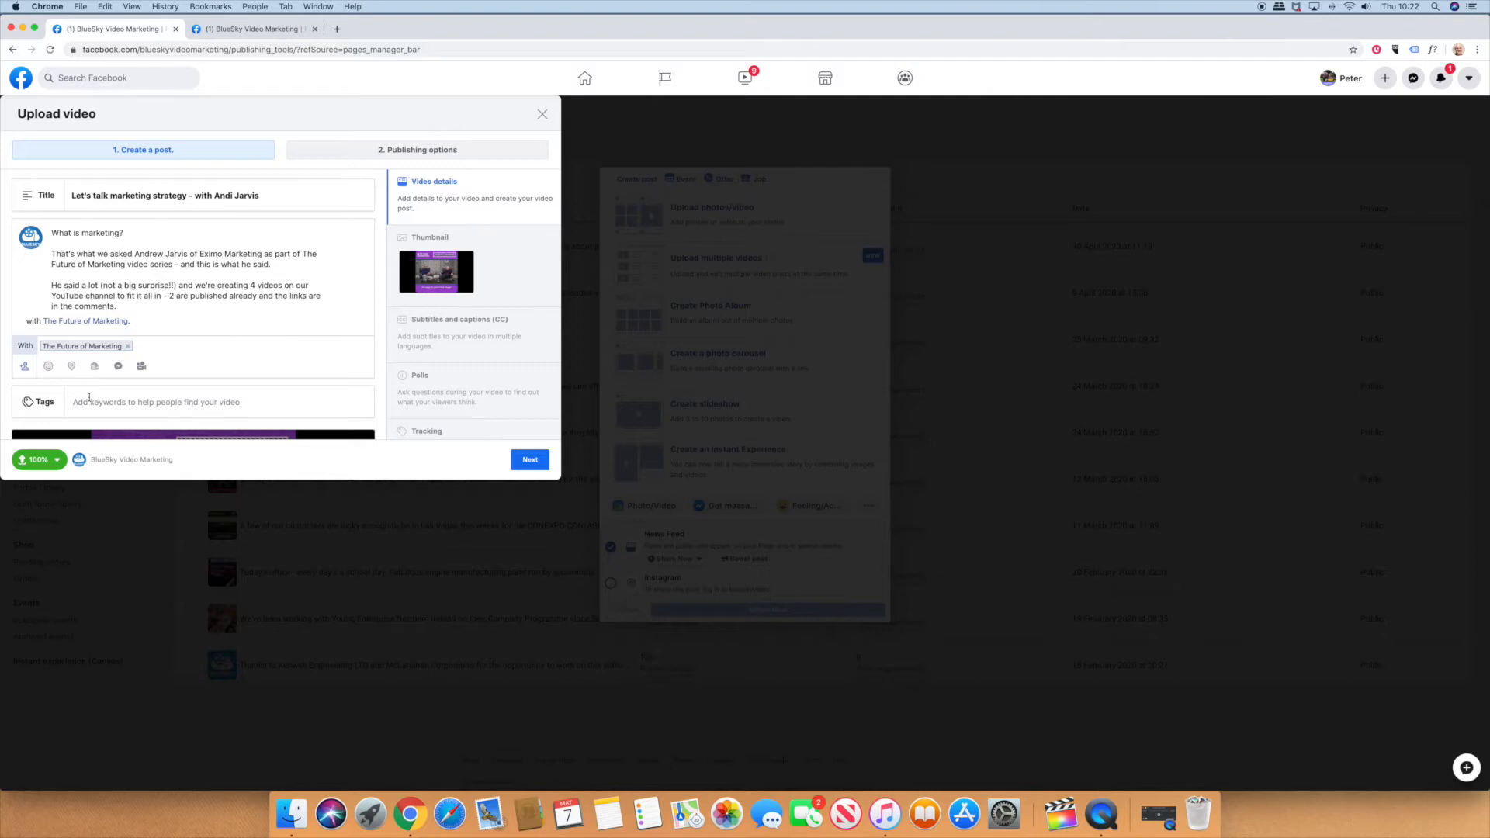
{"action": "type", "text": "andrew jarvi"}
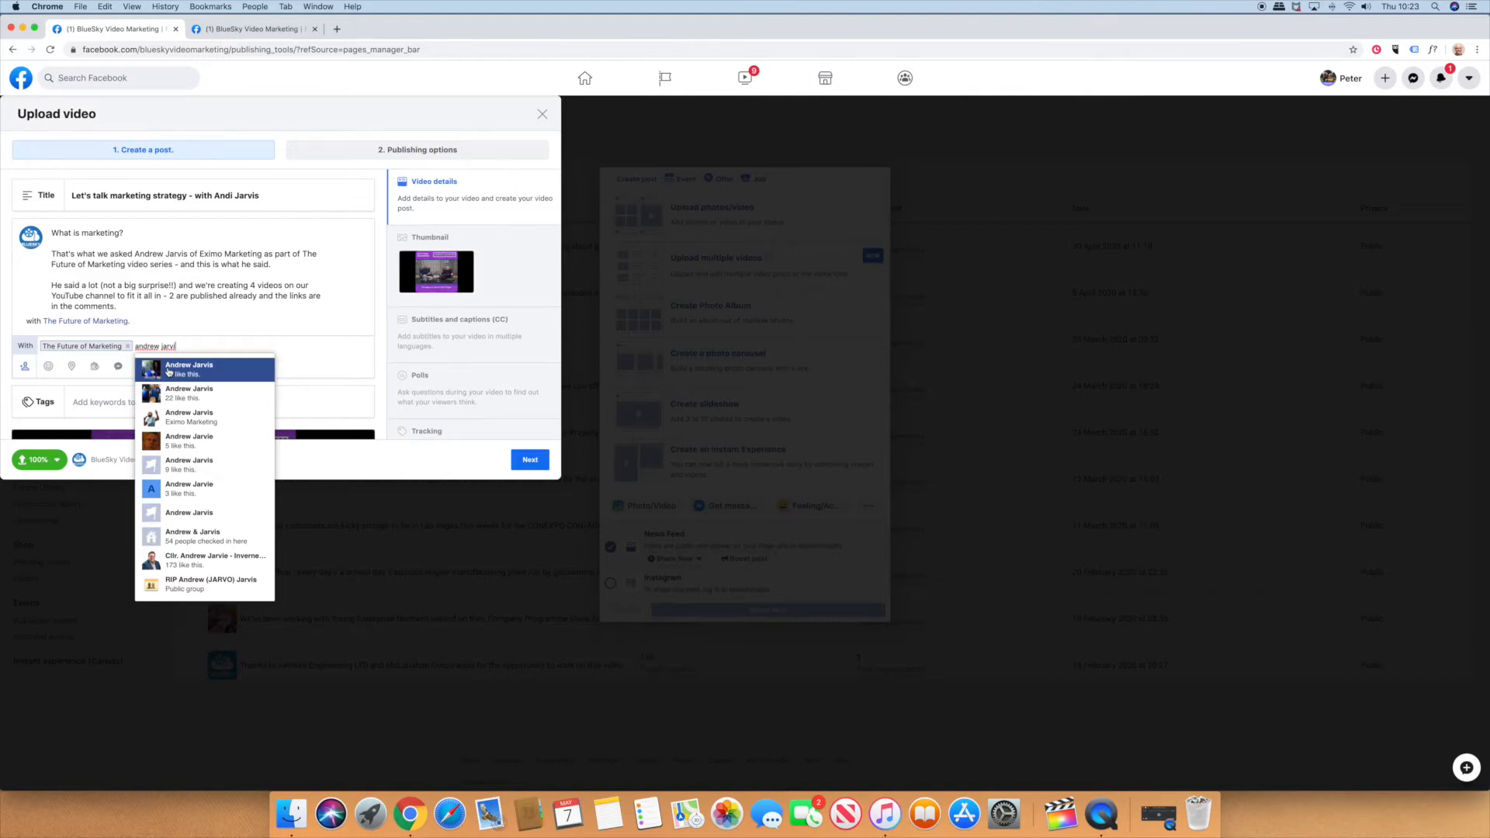
{"action": "type", "text": "s"}
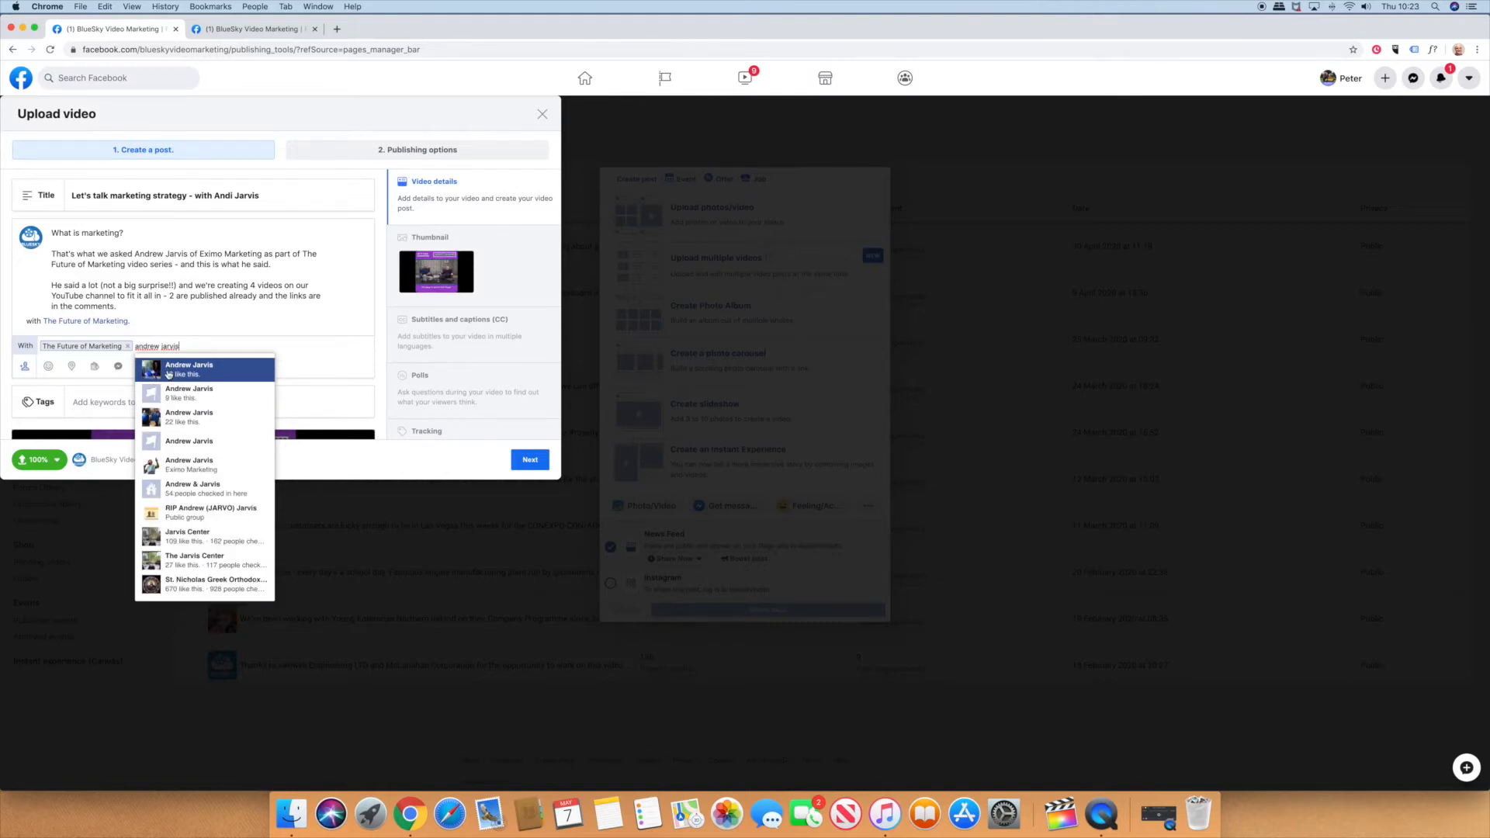
{"action": "left_click", "coordinate": [185, 465]}
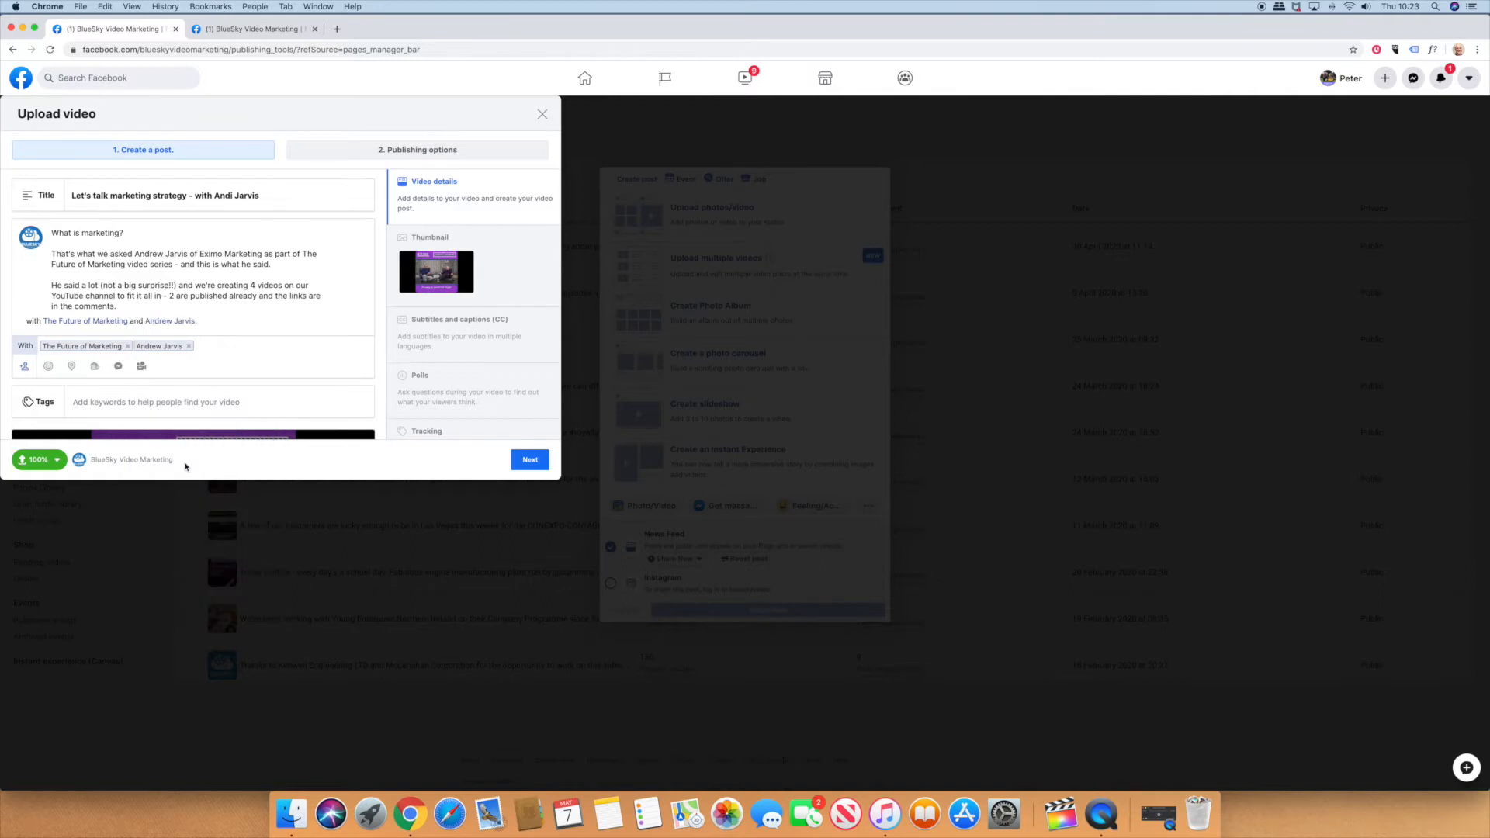
{"action": "type", "text": "eximo"}
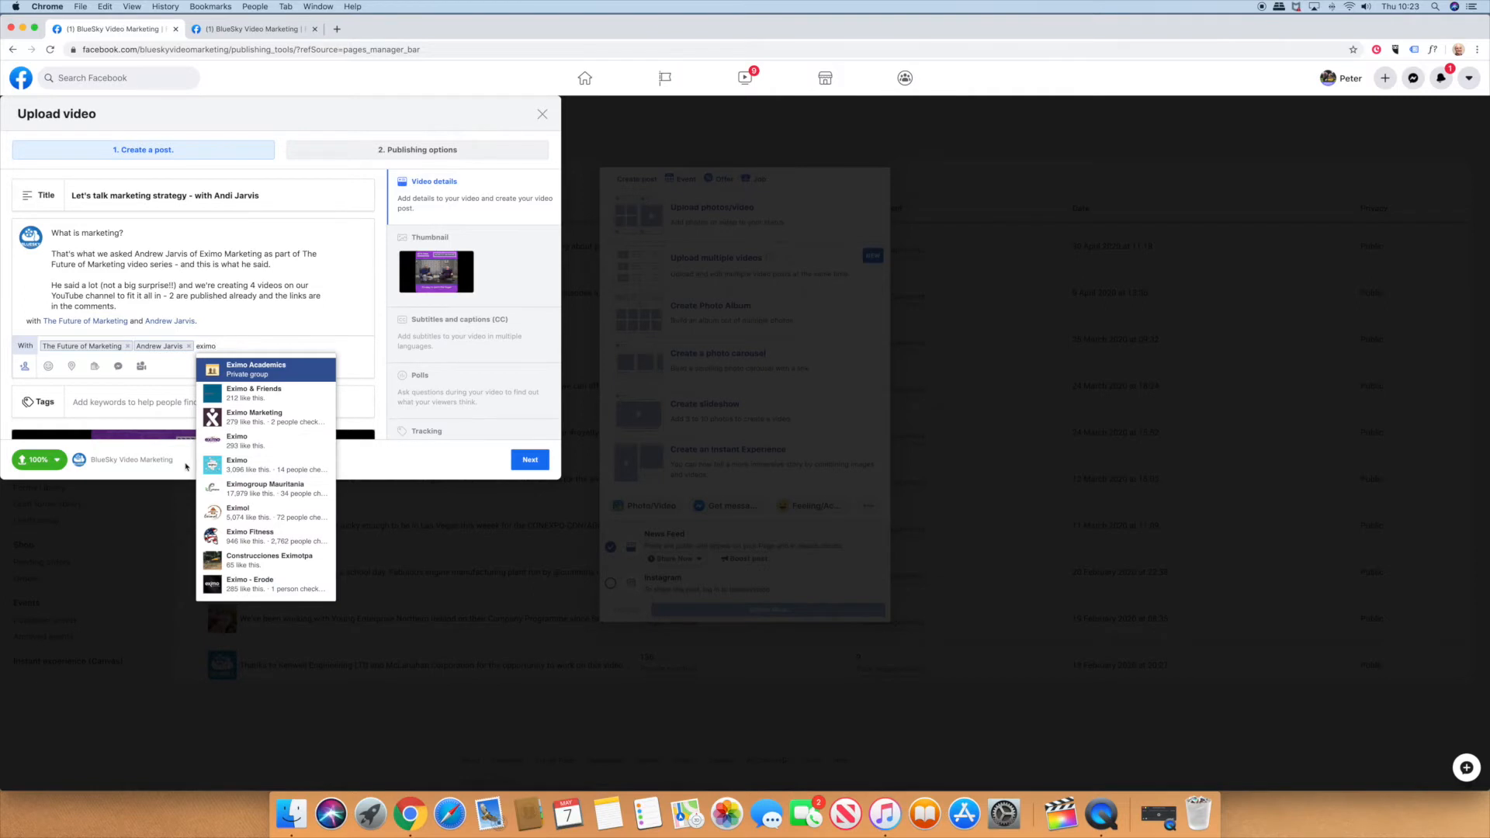
{"action": "left_click", "coordinate": [280, 419]}
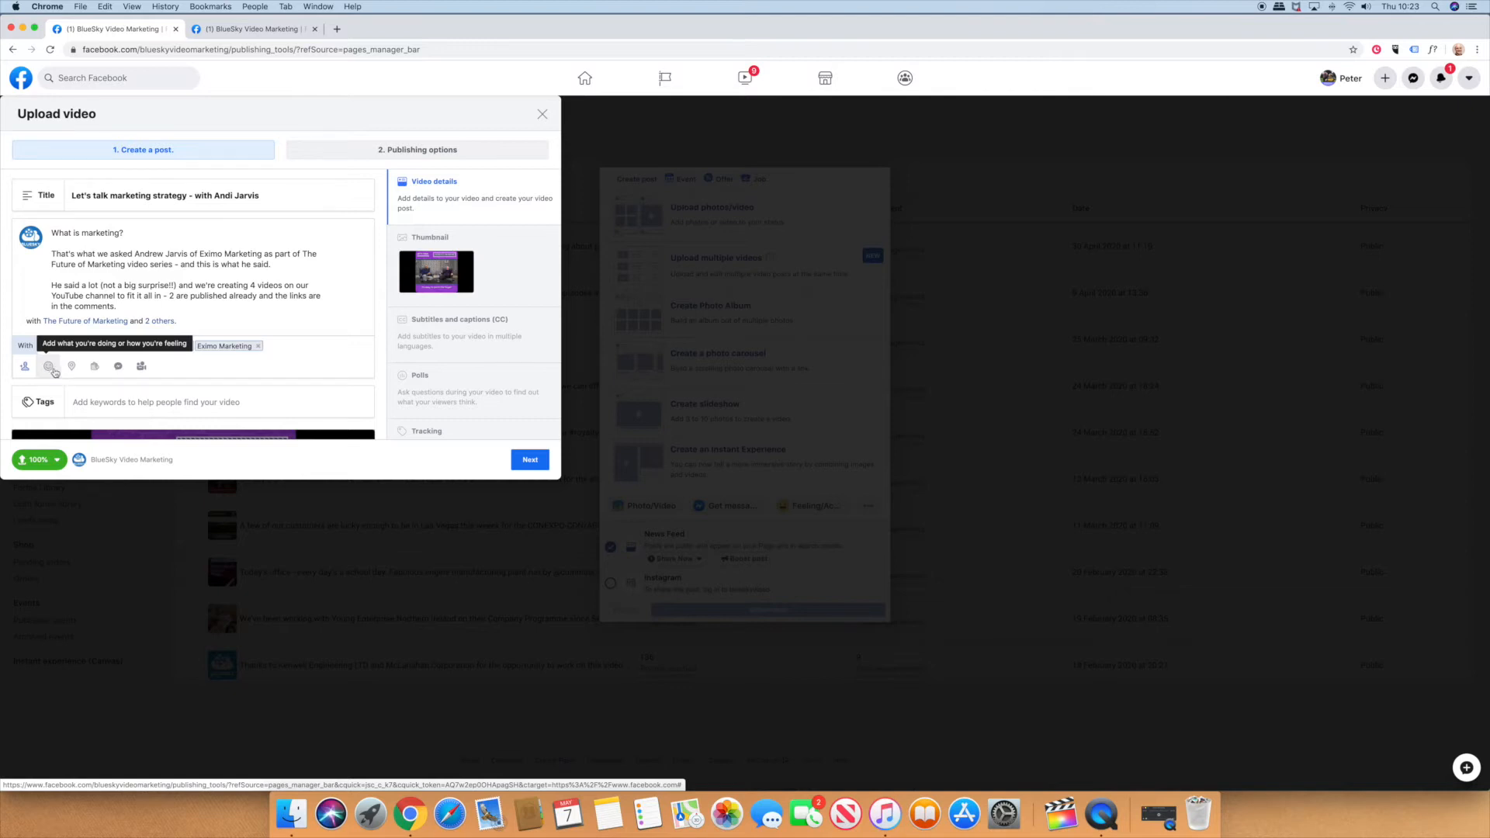
Step: Add a Messenger reply button and the tags 'marketing' and 'the future of marketing'
{"action": "left_click", "coordinate": [118, 367]}
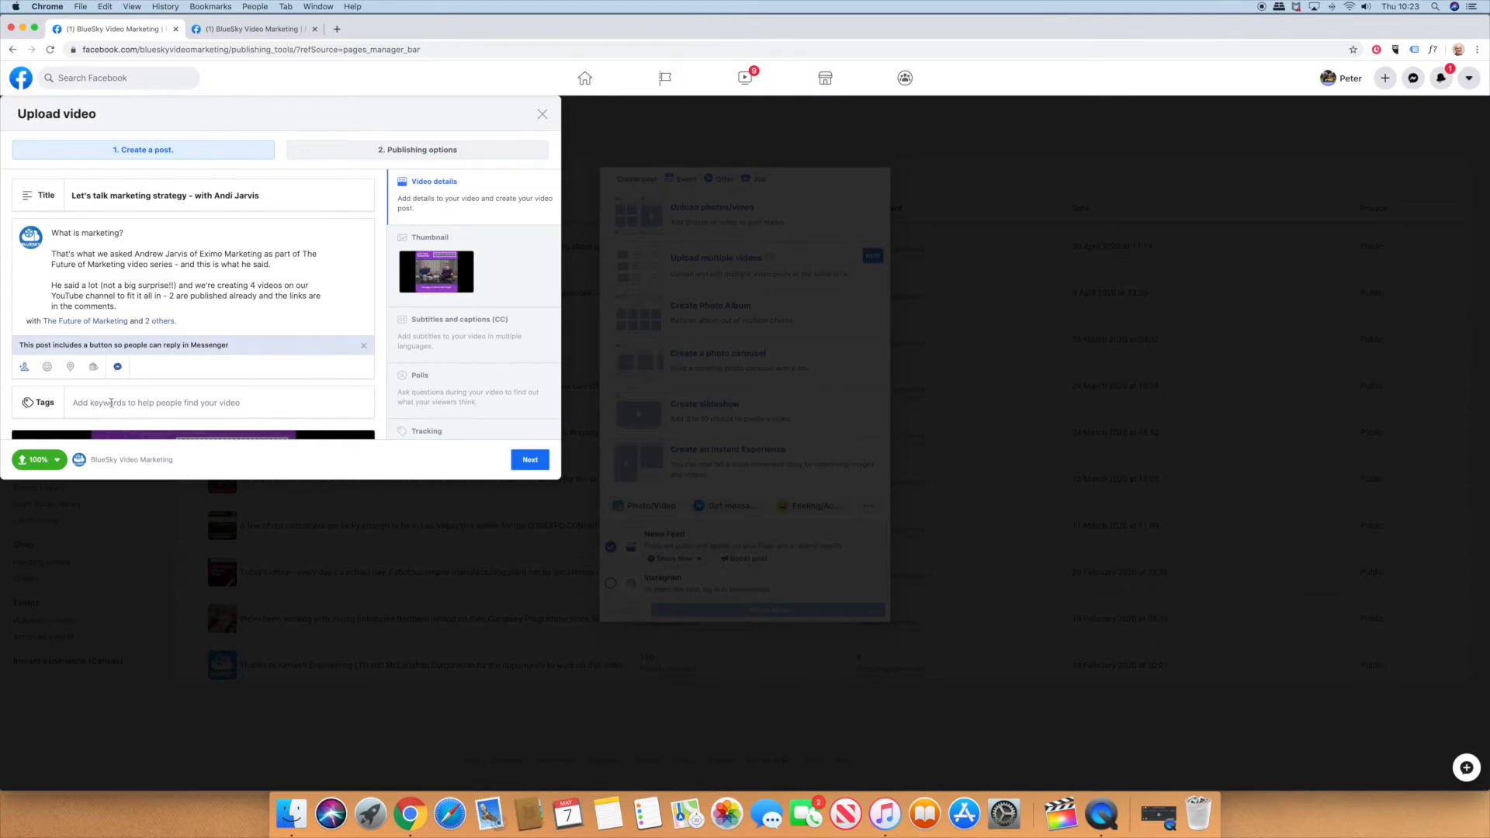
{"action": "left_click", "coordinate": [111, 403]}
{"action": "type", "text": "marketing"}
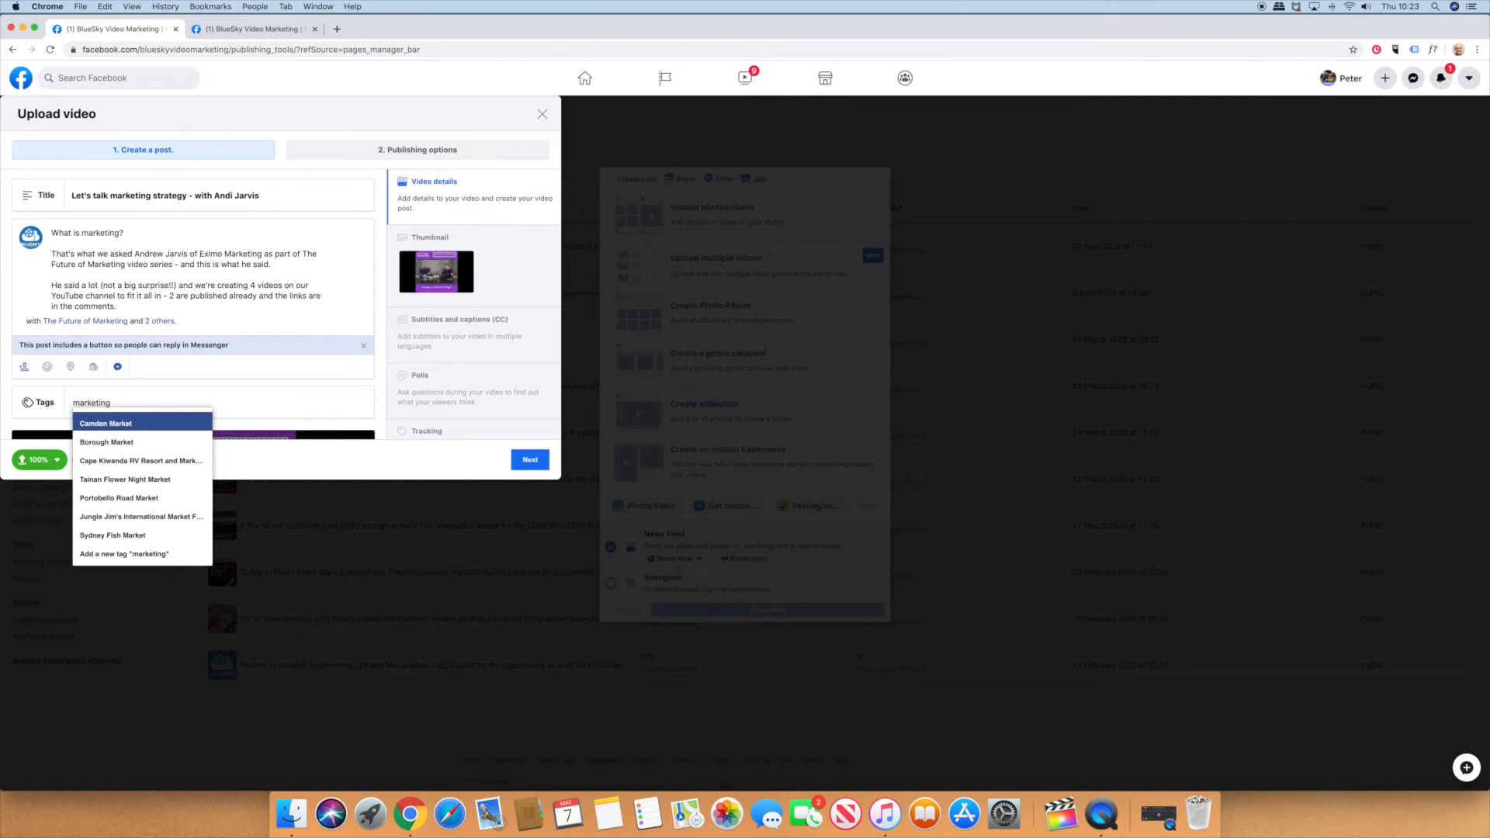
{"action": "left_click", "coordinate": [118, 554]}
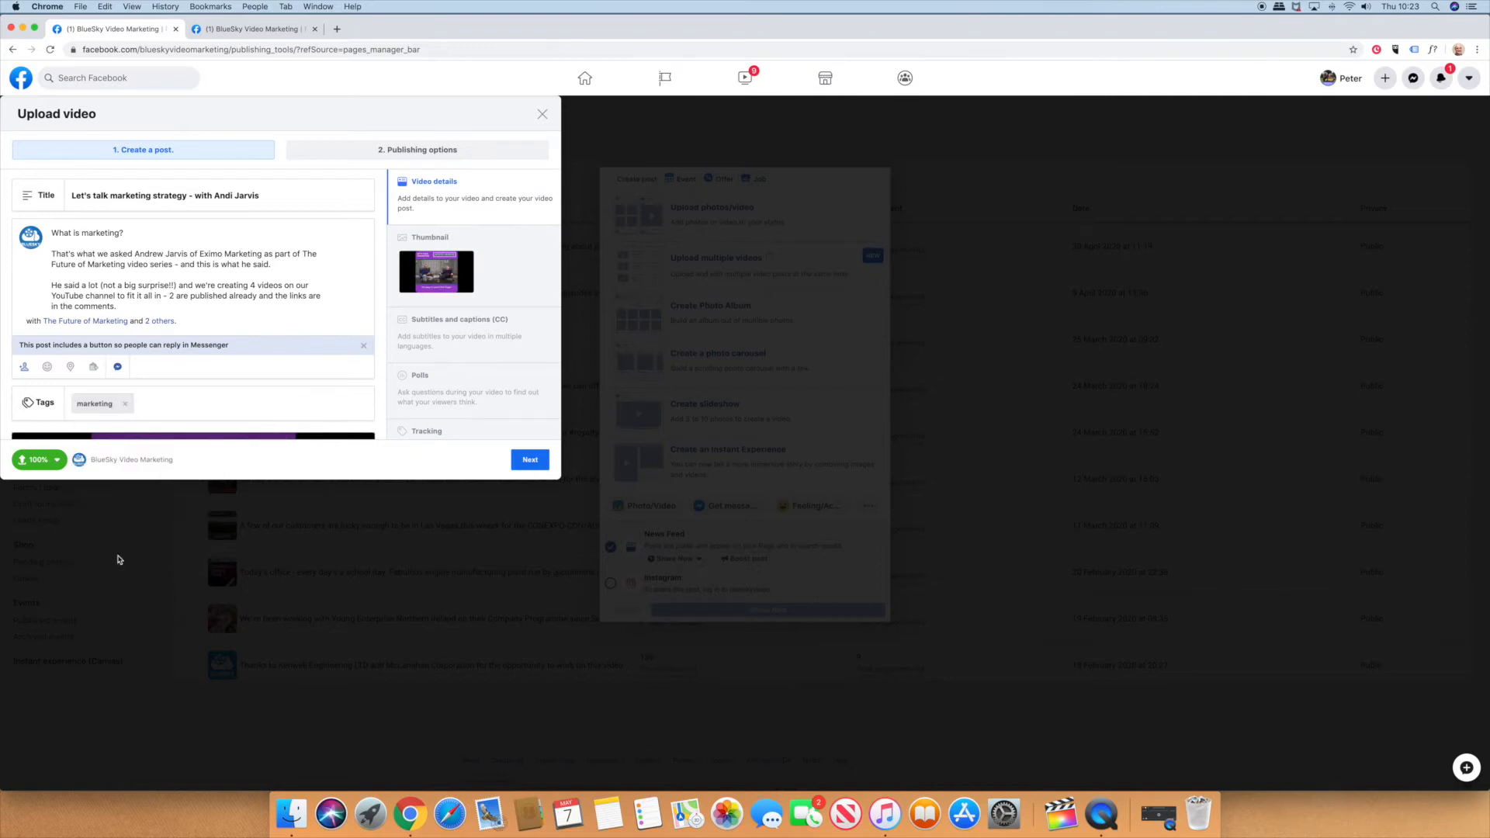
{"action": "type", "text": "the future of marketing"}
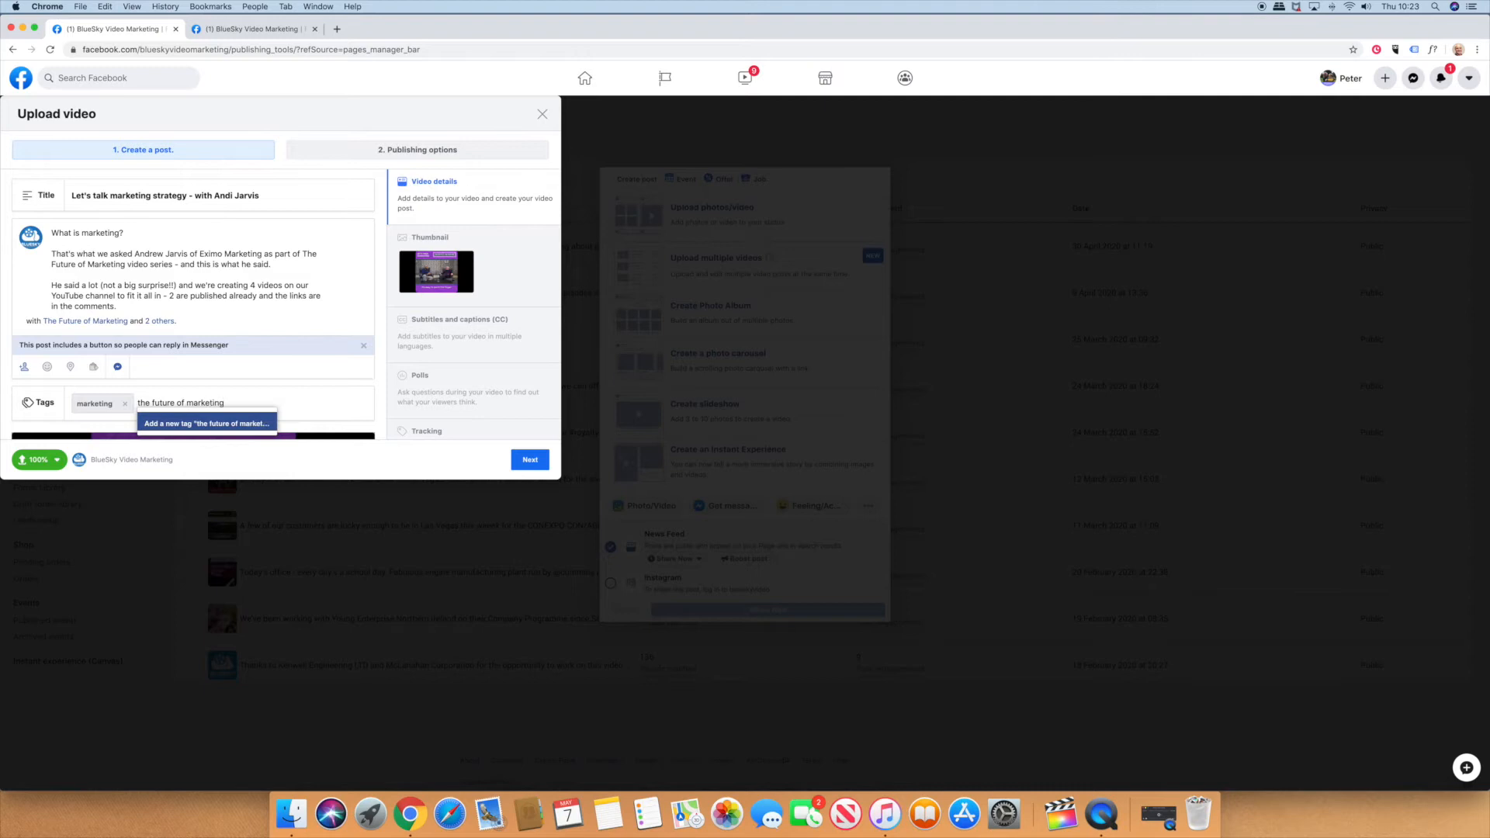
{"action": "left_click", "coordinate": [196, 424]}
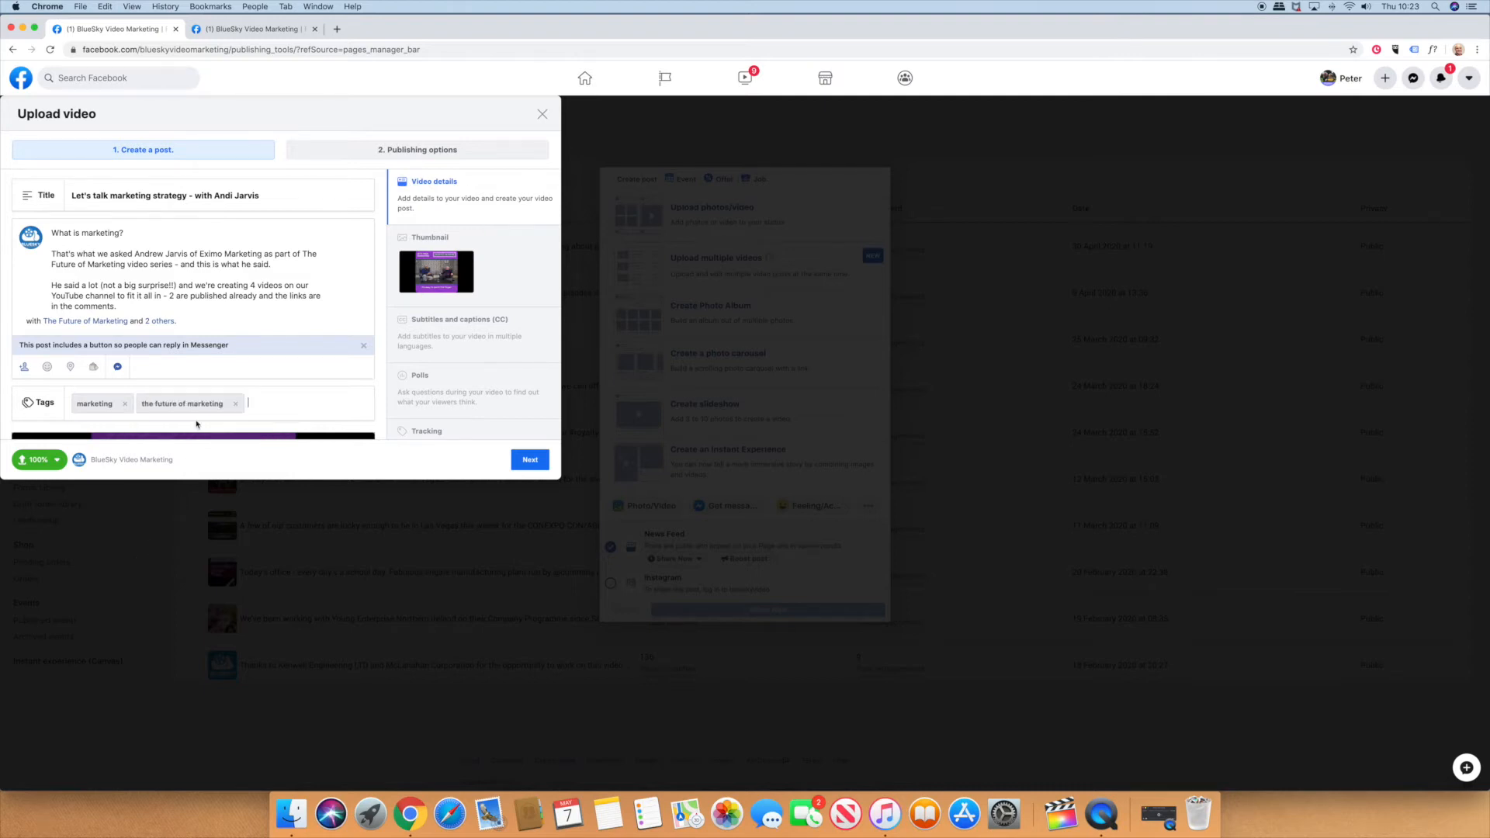
{"action": "scroll", "coordinate": [302, 287], "scroll_direction": "down", "scroll_amount": 5}
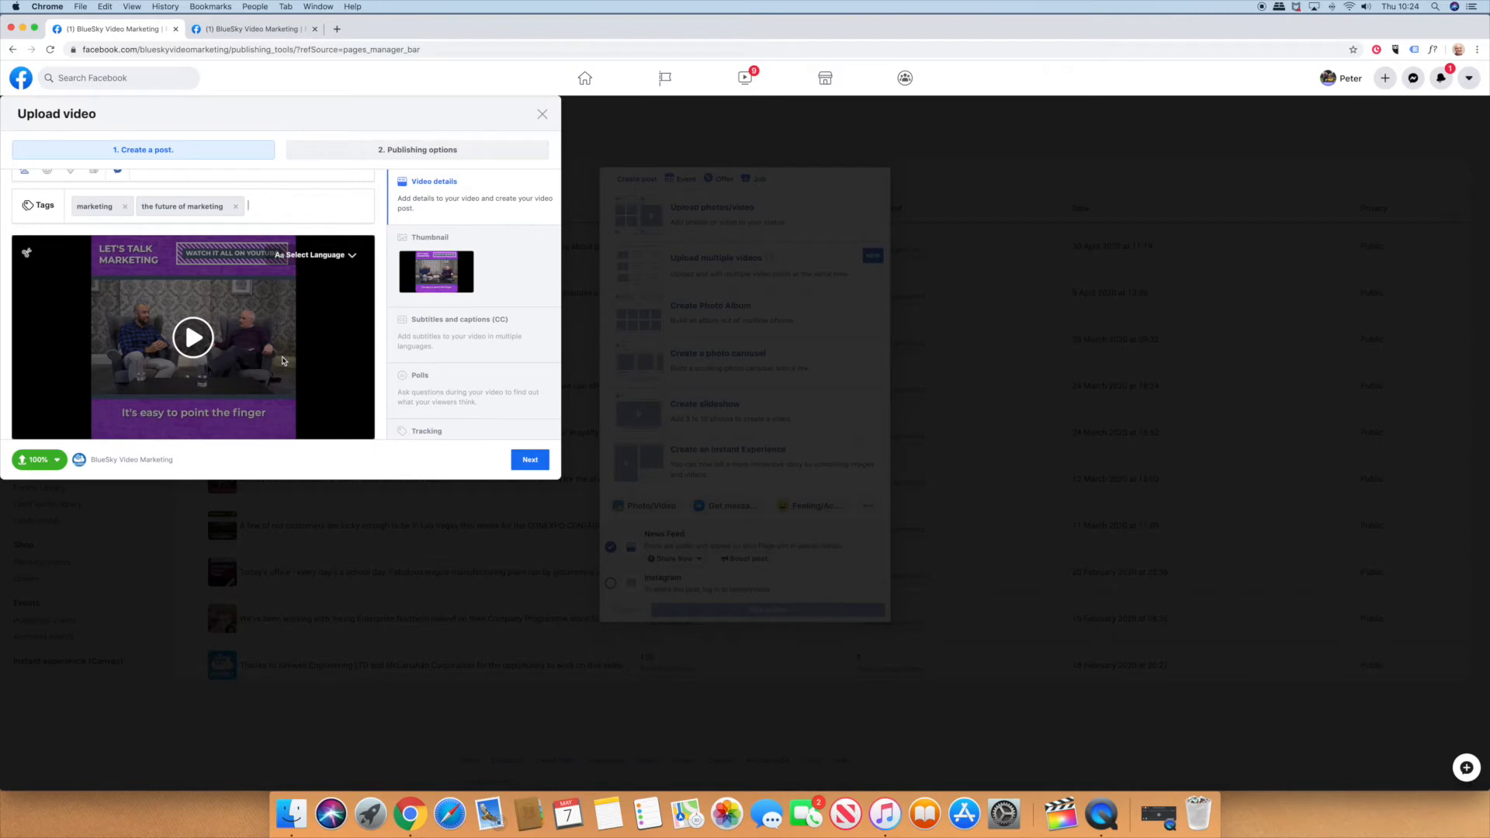
Step: Search the language list and set the video's language to English
{"action": "left_click", "coordinate": [353, 256]}
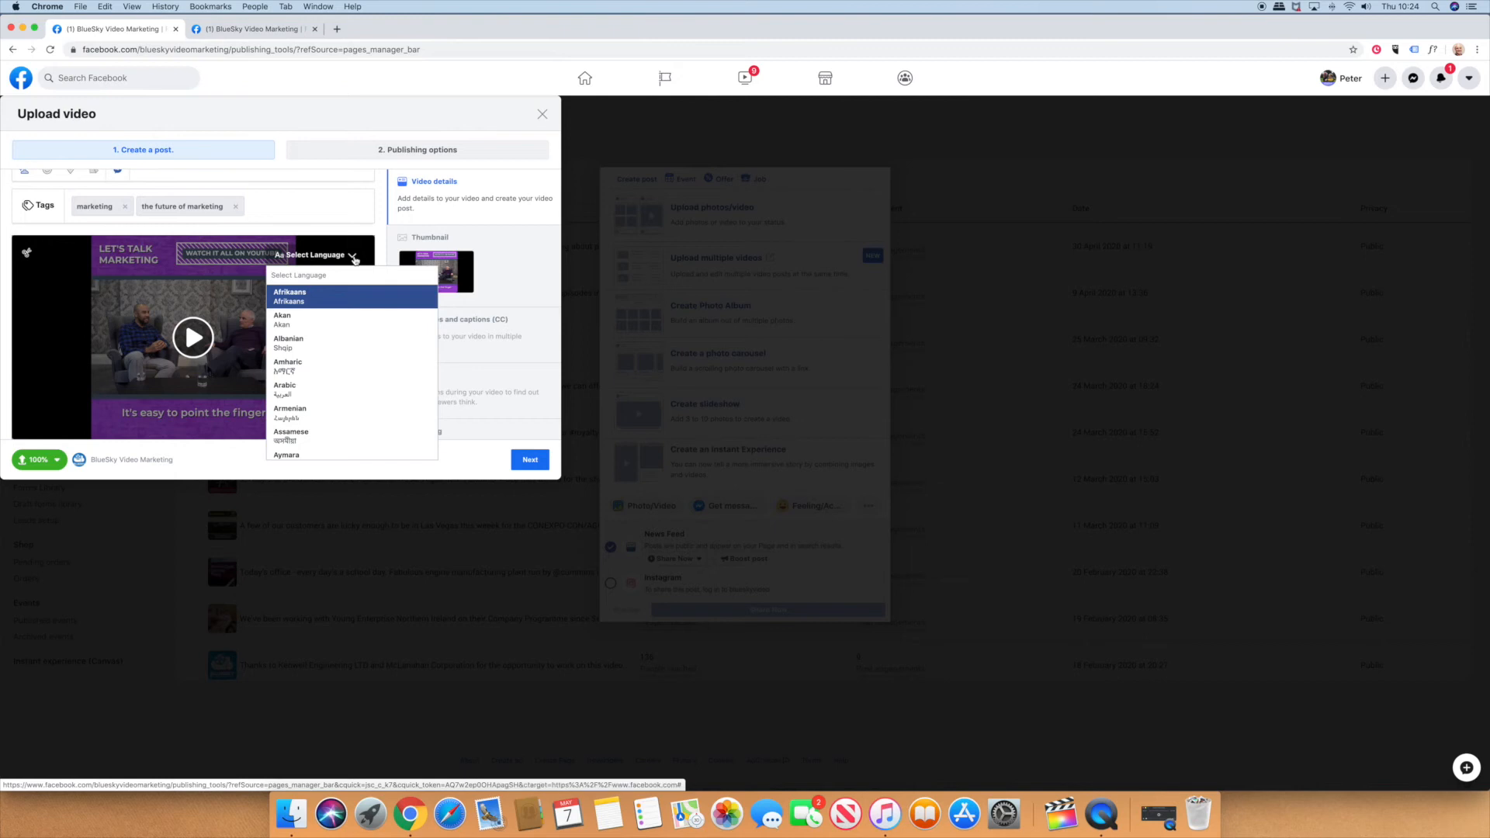
{"action": "type", "text": "enf"}
{"action": "key", "text": "BackSpace"}
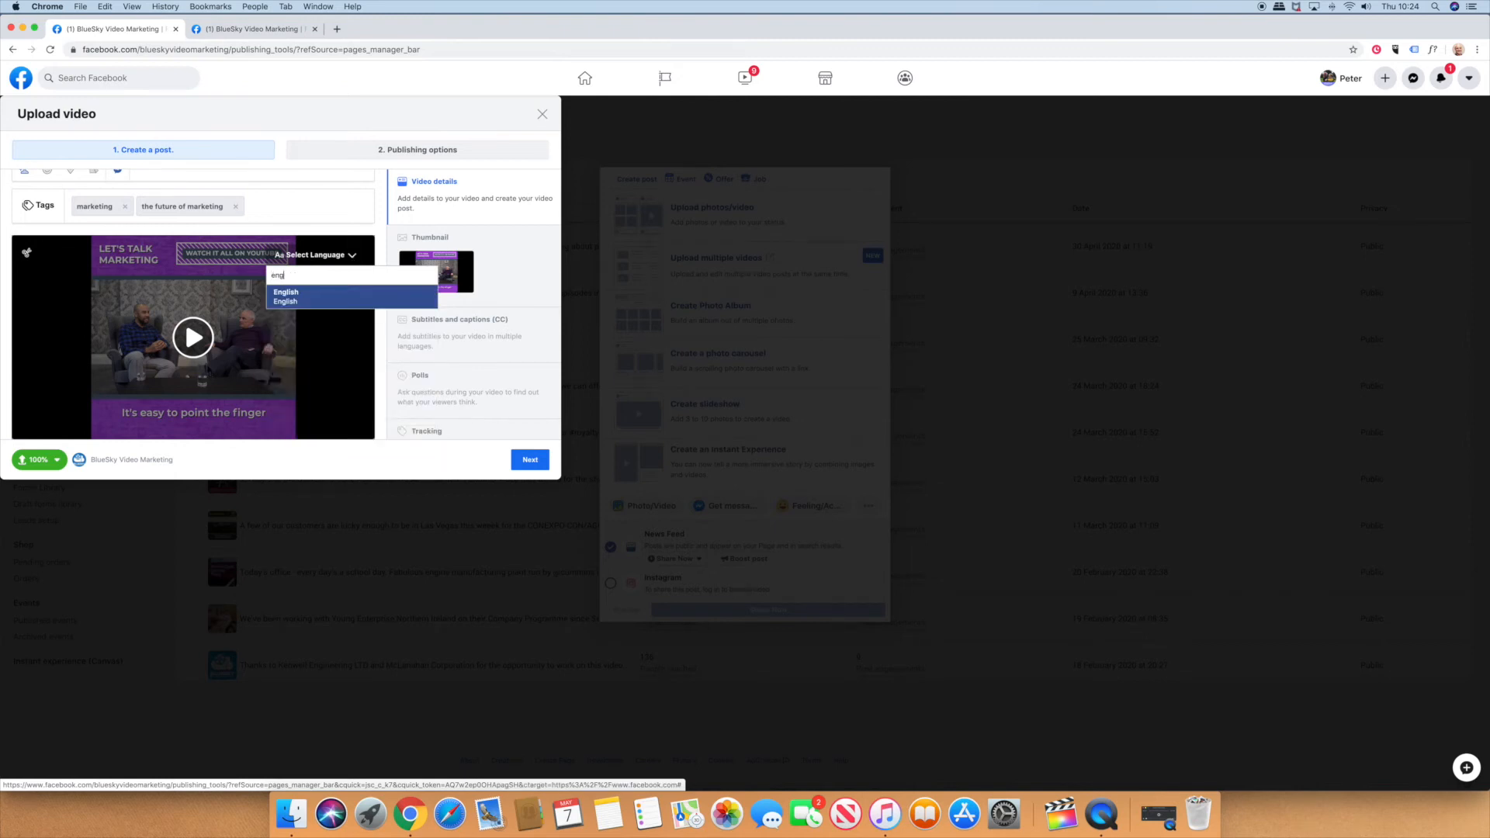
{"action": "left_click", "coordinate": [323, 295]}
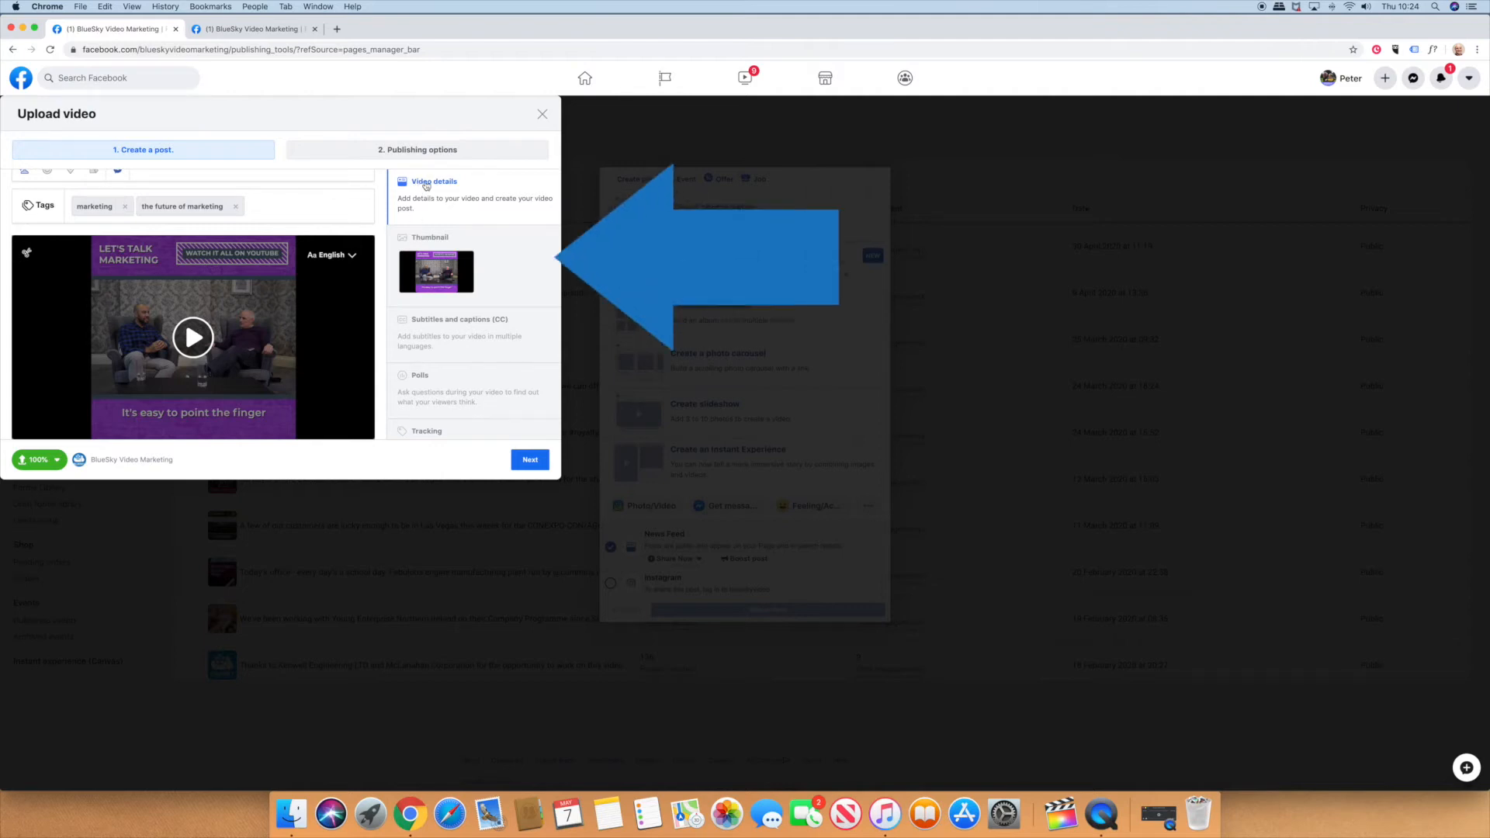
Step: Browse the auto-generated thumbnails, then start adding a custom thumbnail image instead
{"action": "left_click", "coordinate": [504, 263]}
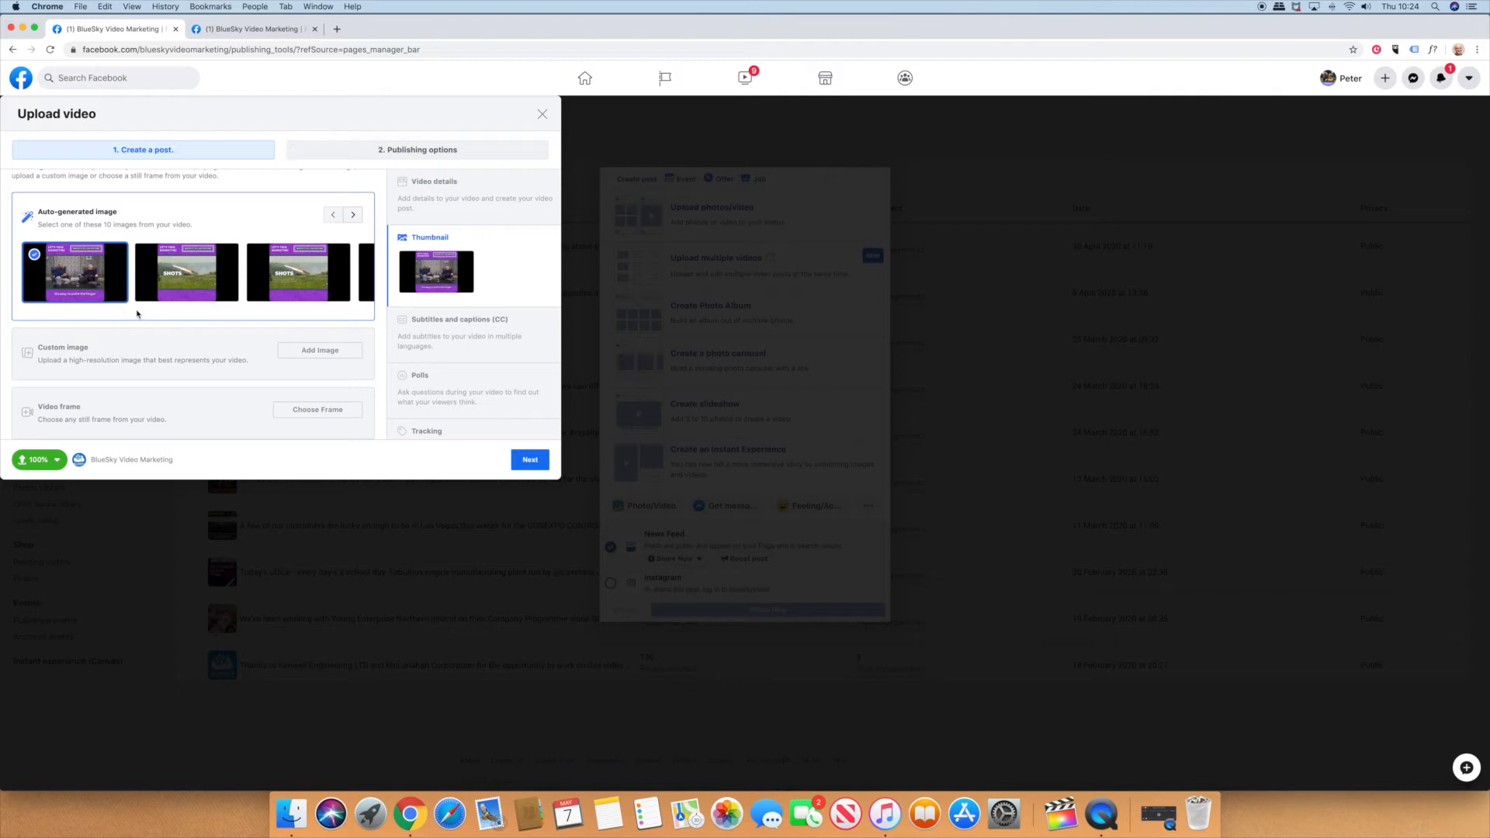
{"action": "left_click", "coordinate": [354, 215]}
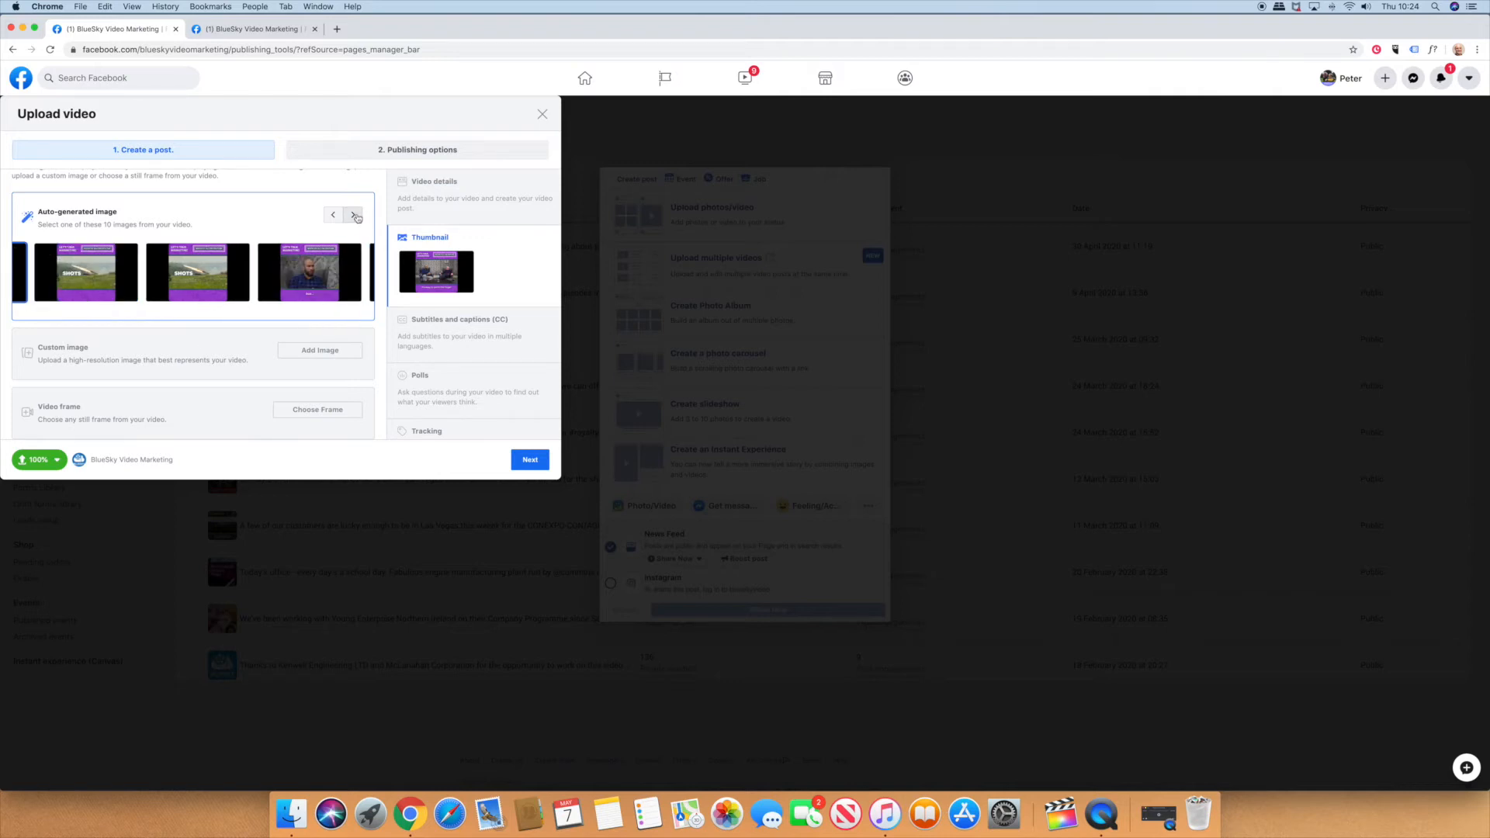
{"action": "left_click", "coordinate": [355, 215]}
{"action": "left_click", "coordinate": [355, 215]}
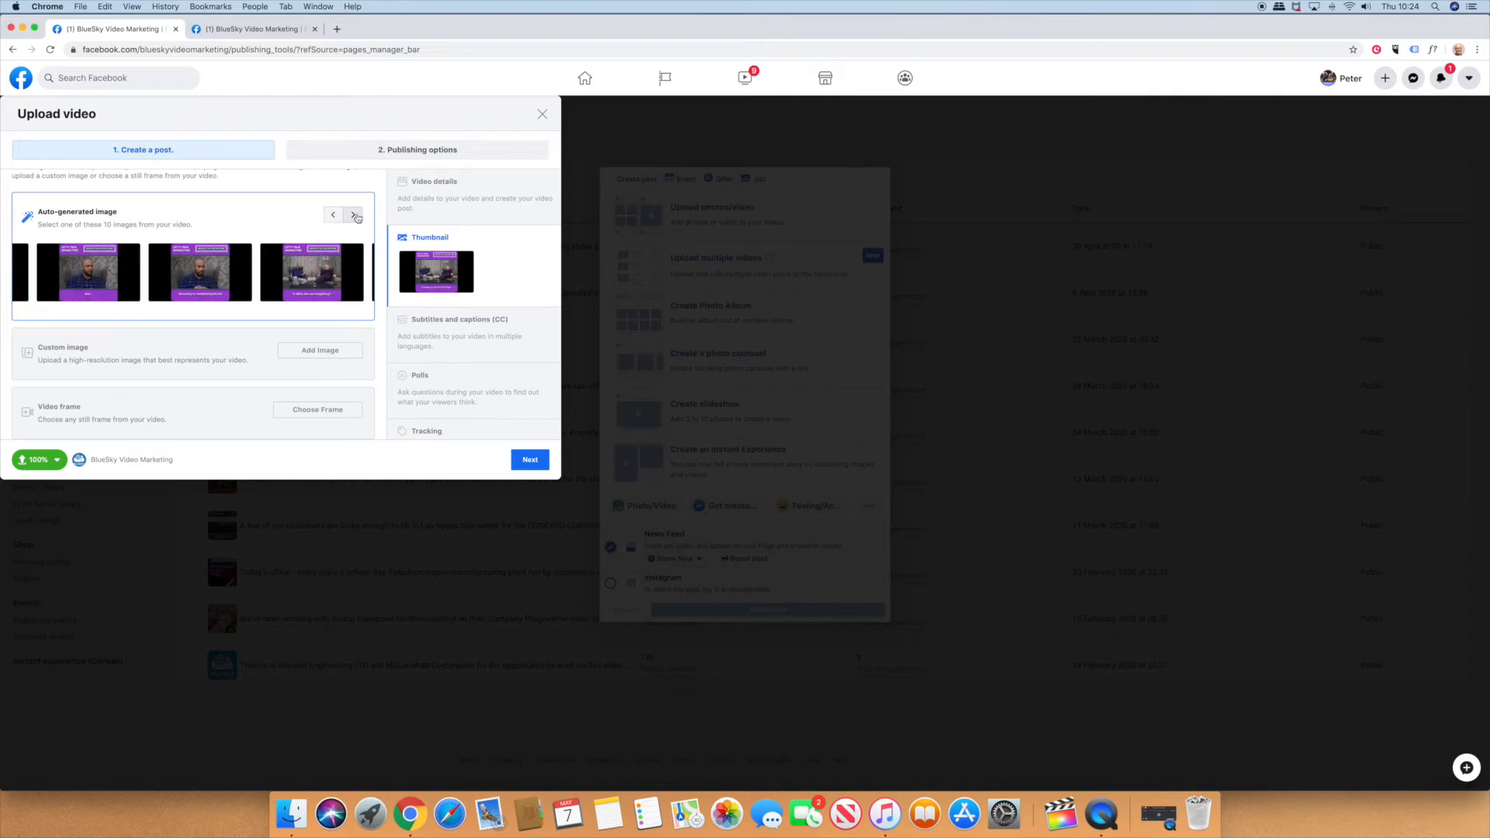
{"action": "left_click", "coordinate": [356, 216]}
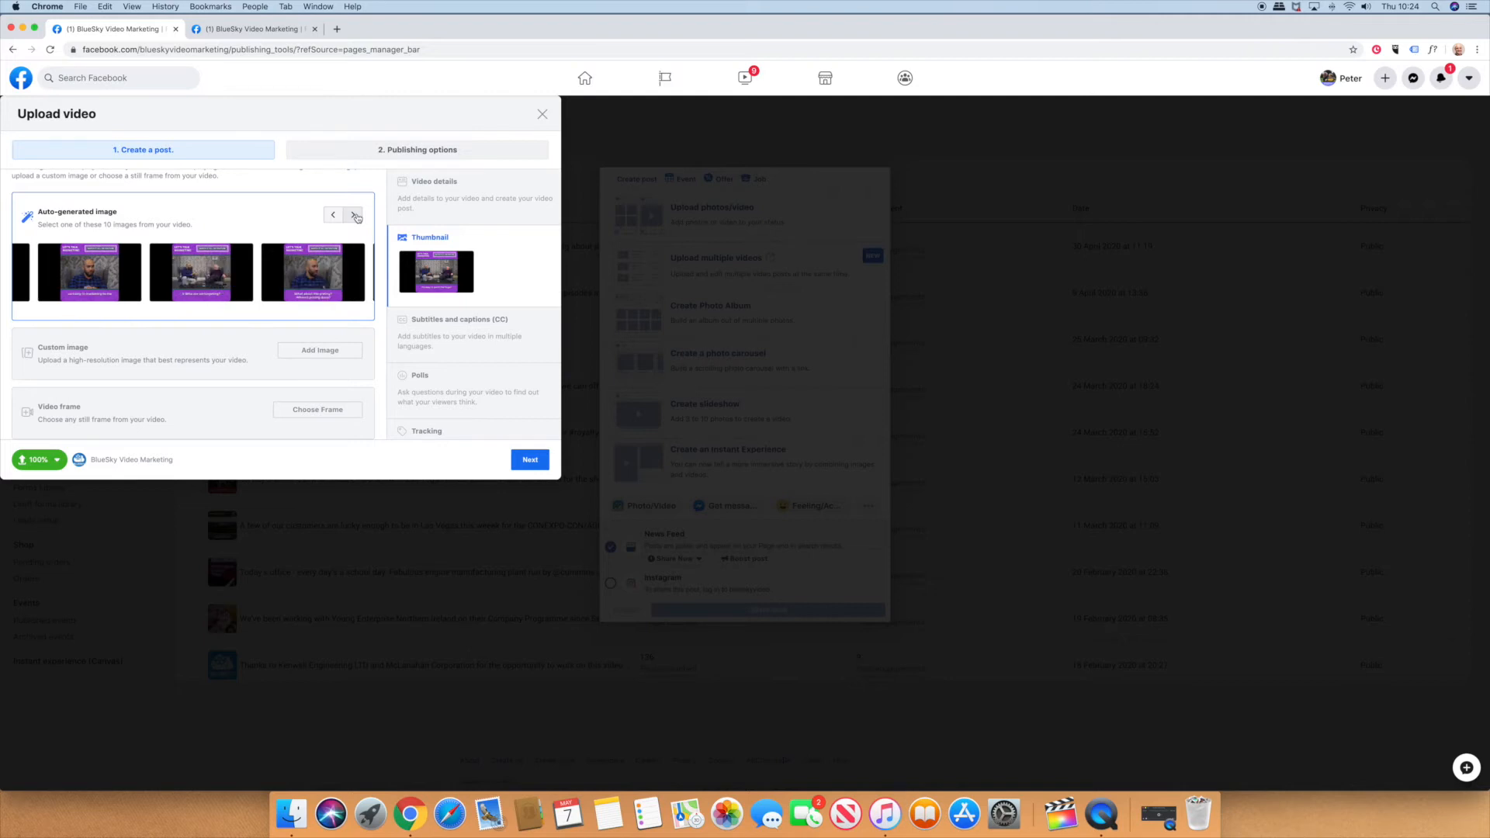
{"action": "left_click", "coordinate": [356, 216]}
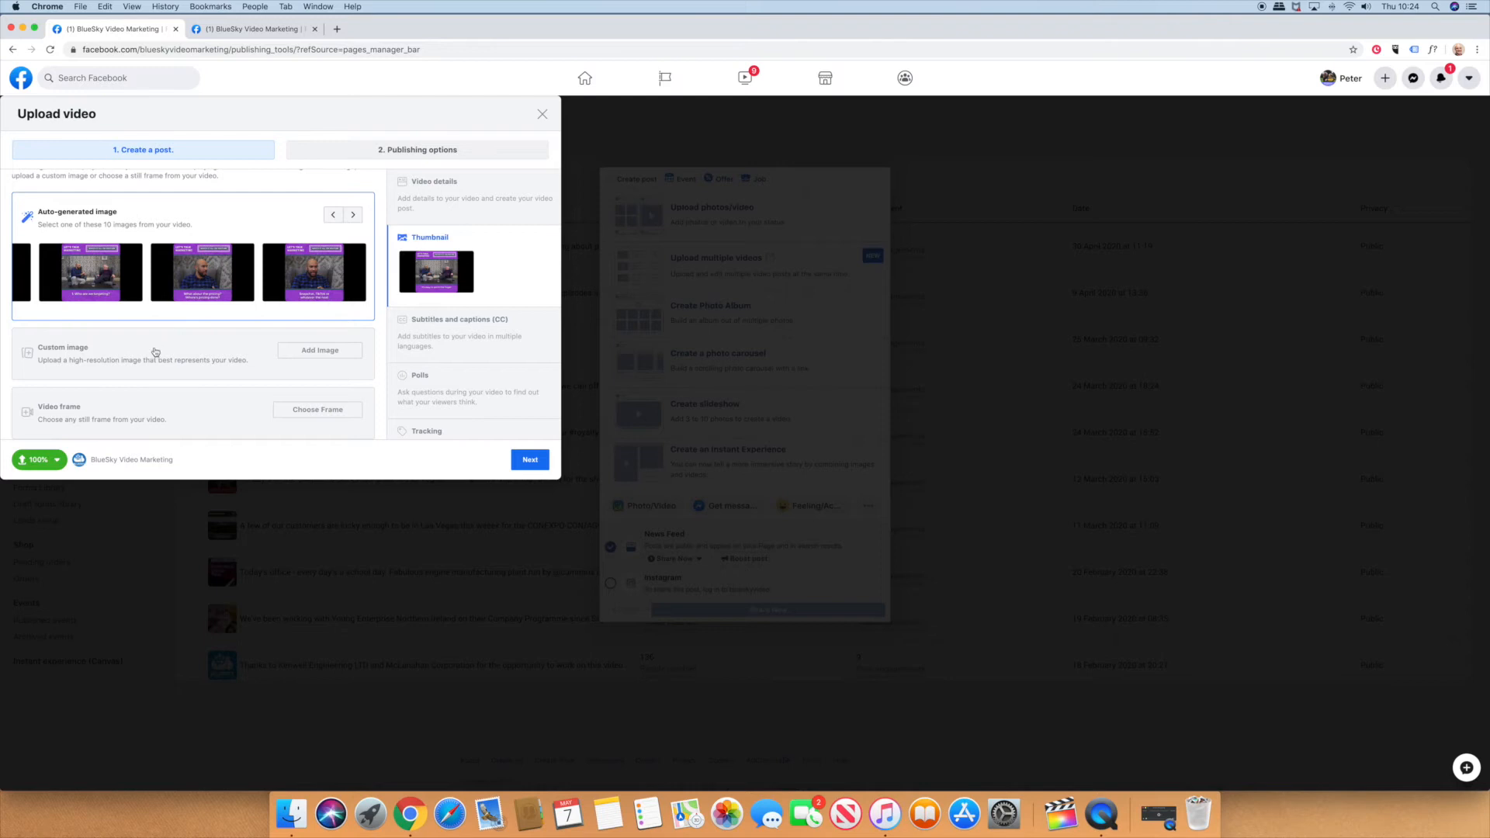
{"action": "left_click", "coordinate": [330, 352]}
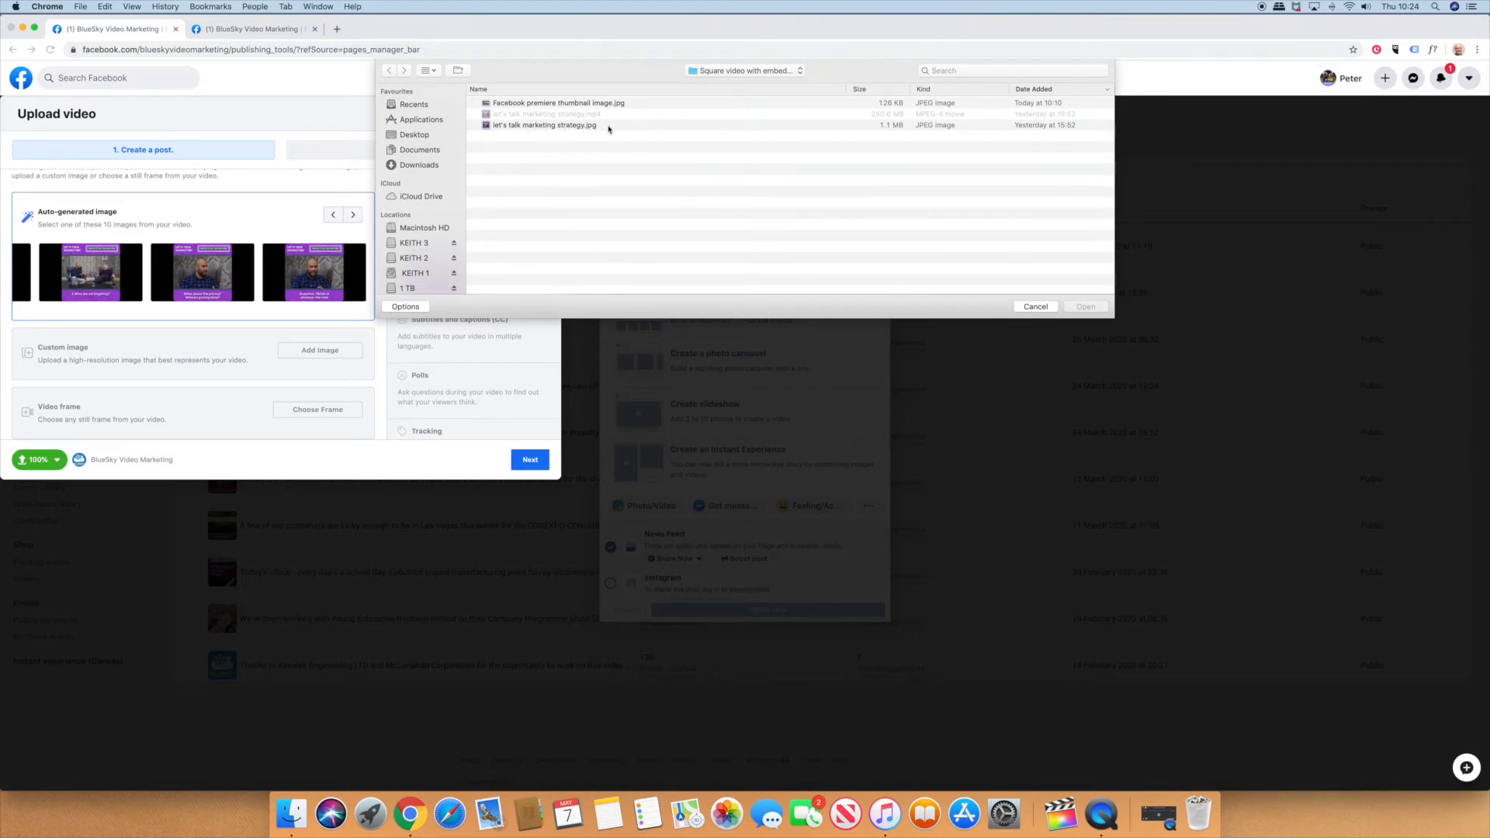
Step: Choose let's talk marketing strategy.jpg as the video's custom thumbnail
{"action": "left_click", "coordinate": [568, 127]}
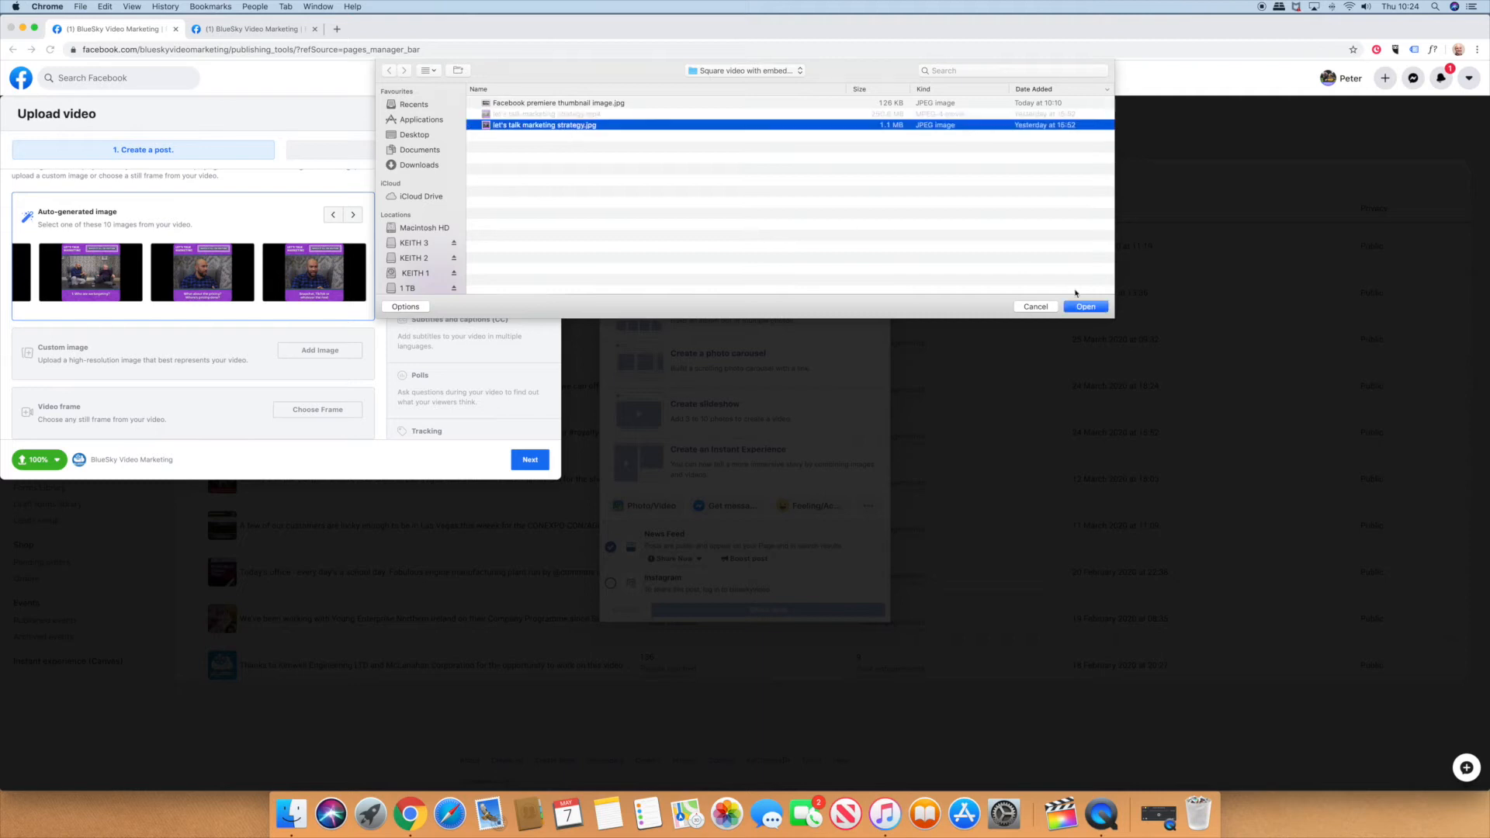
{"action": "left_click", "coordinate": [1091, 307]}
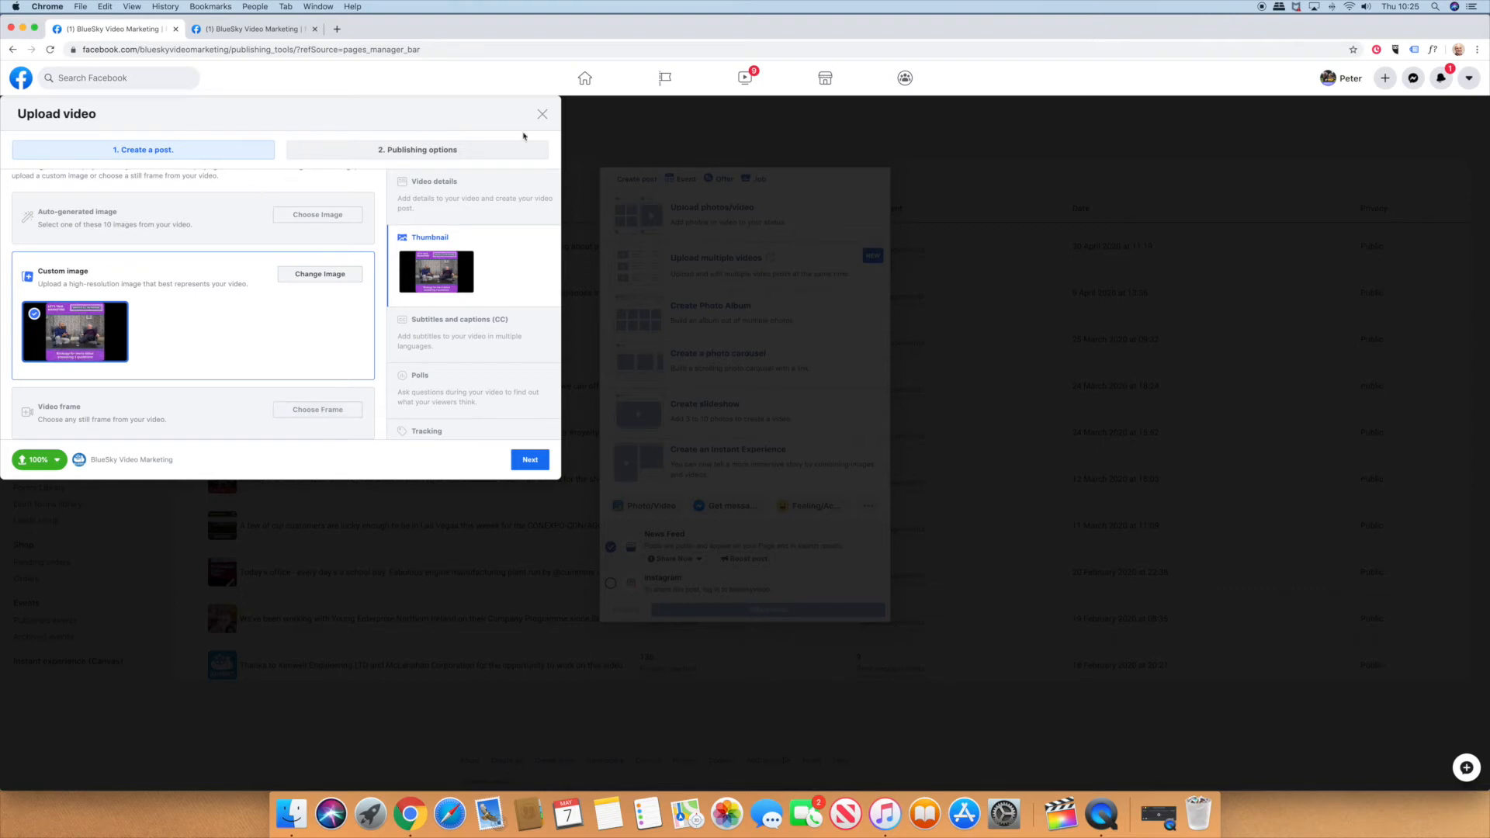
Step: Review the Subtitles and captions section, then advance to Publishing options
{"action": "left_click", "coordinate": [525, 329]}
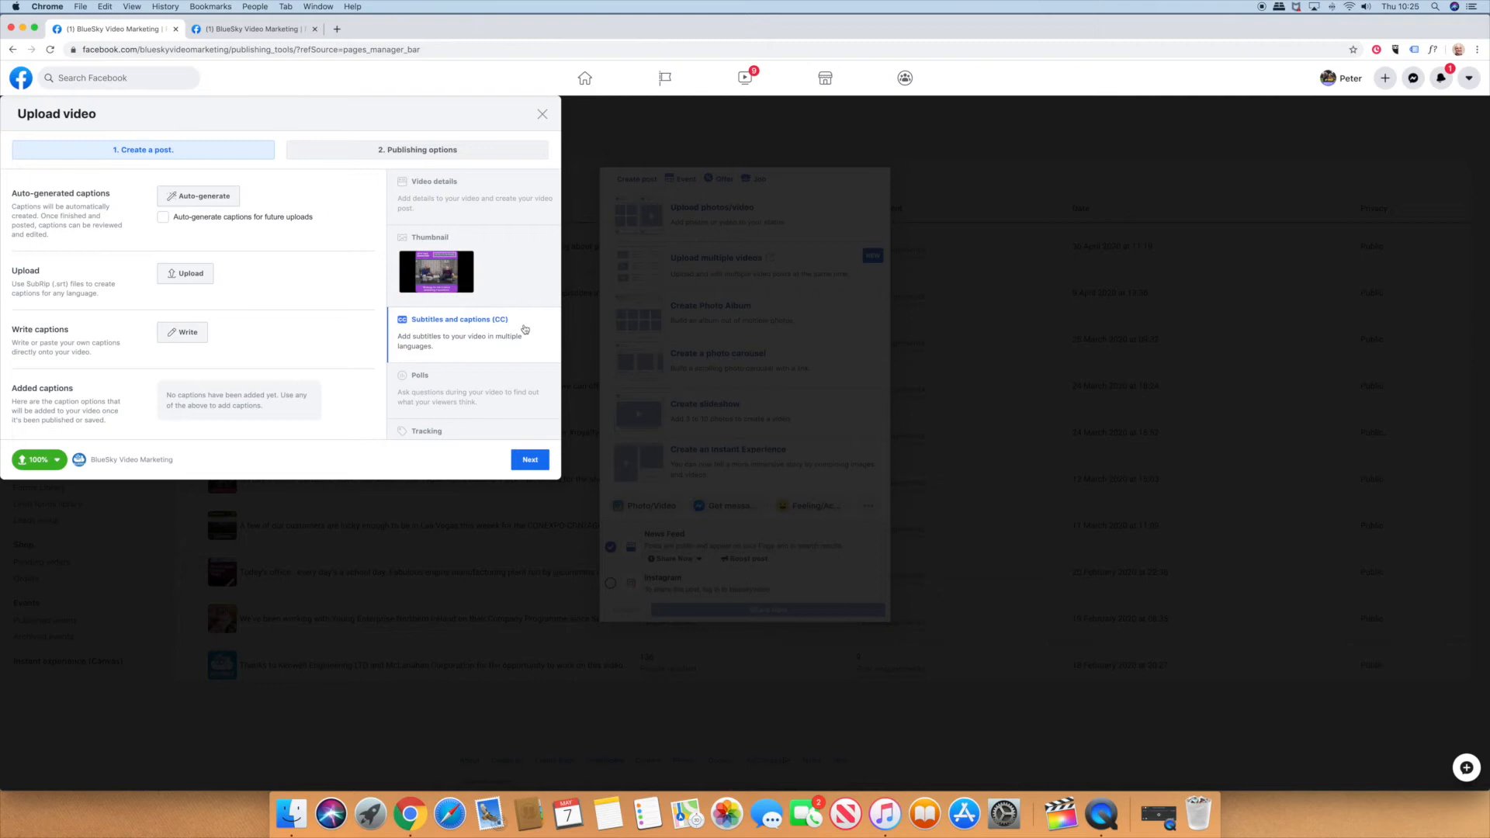
{"action": "scroll", "coordinate": [499, 336], "scroll_direction": "down", "scroll_amount": 3}
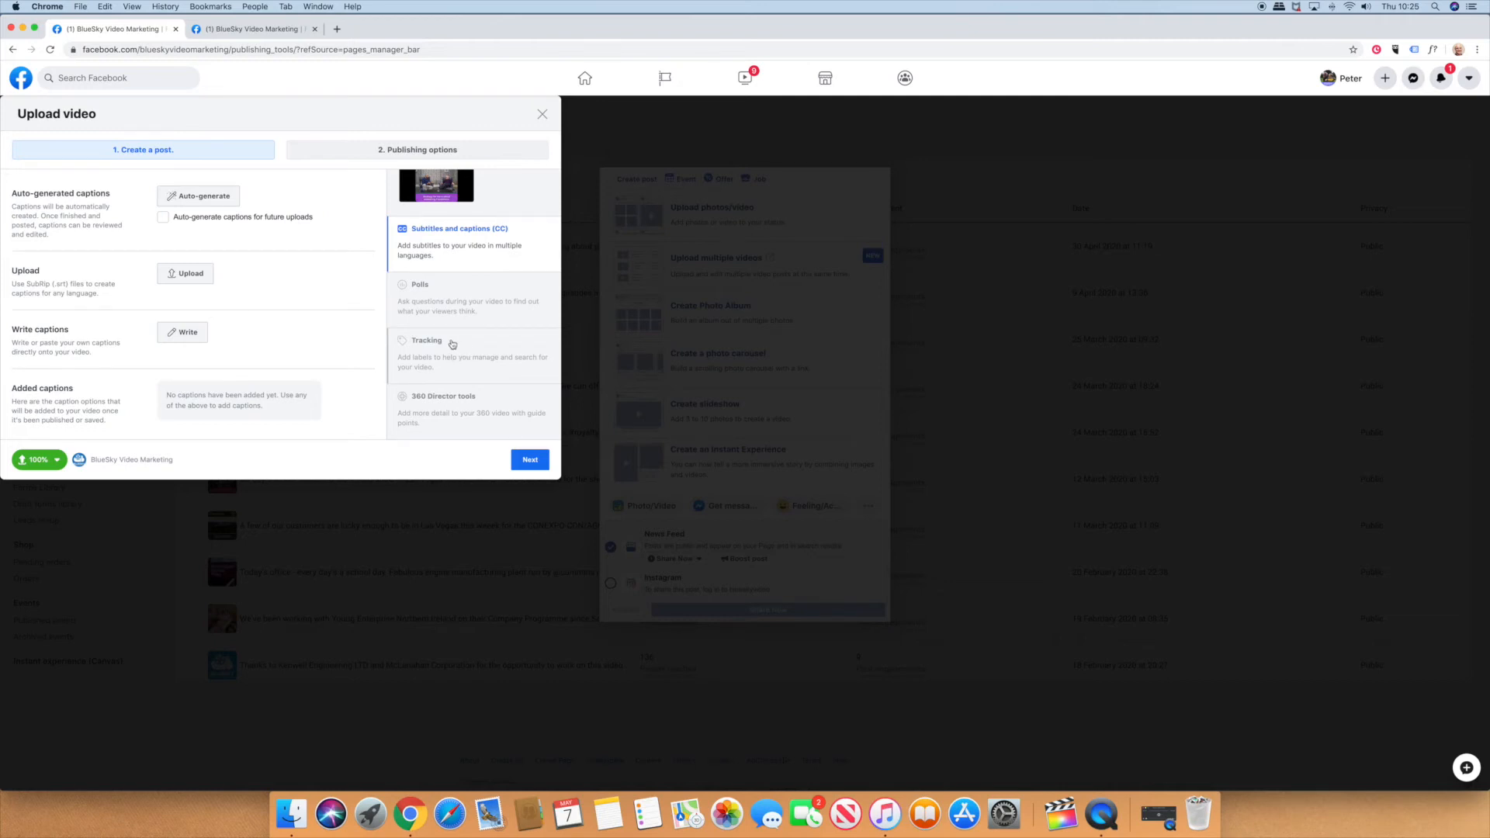
{"action": "left_click", "coordinate": [524, 461]}
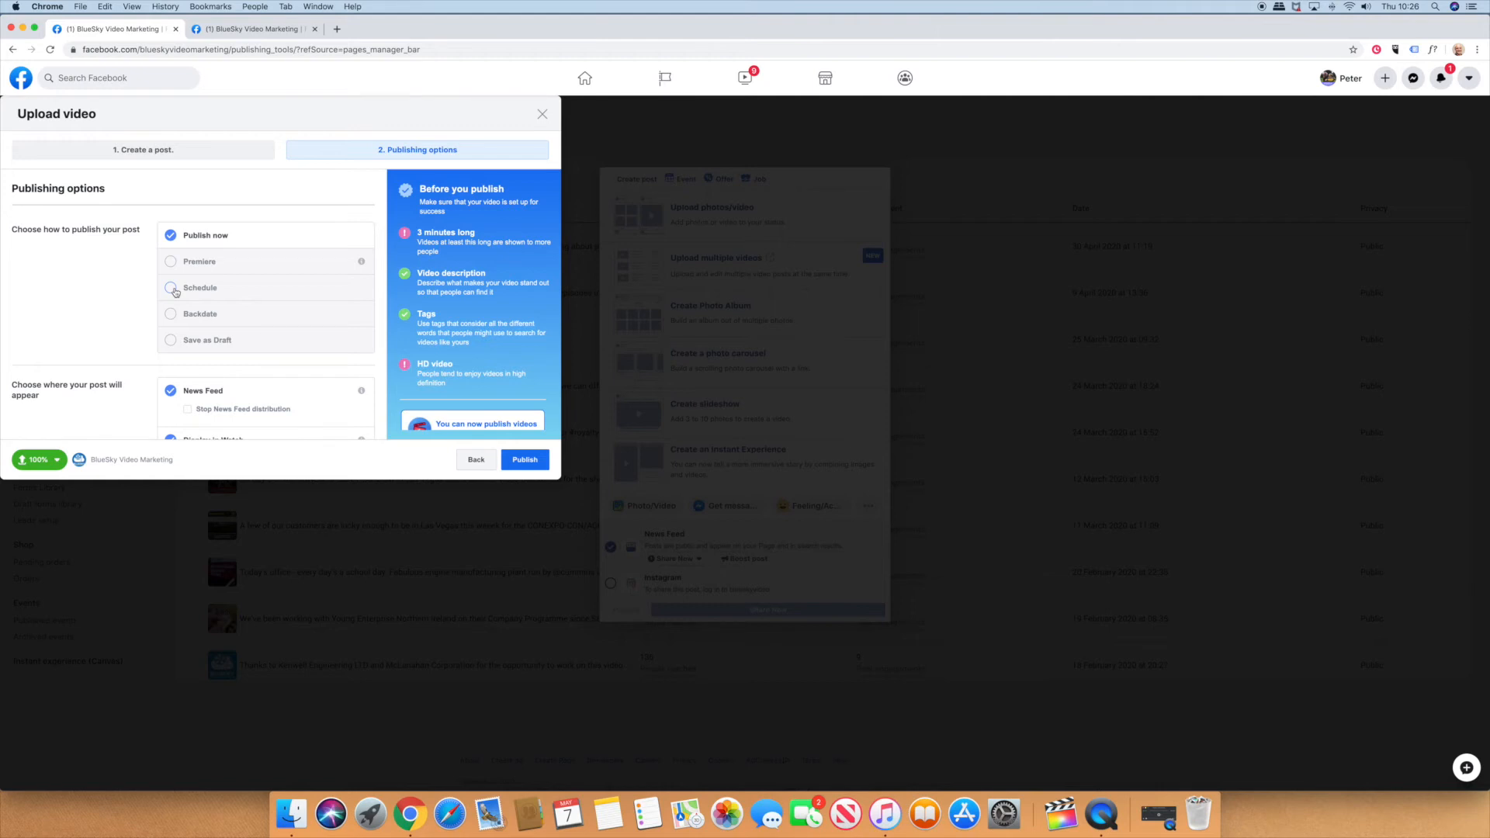
Step: Select Premiere as the way to publish the video
{"action": "left_click", "coordinate": [172, 262]}
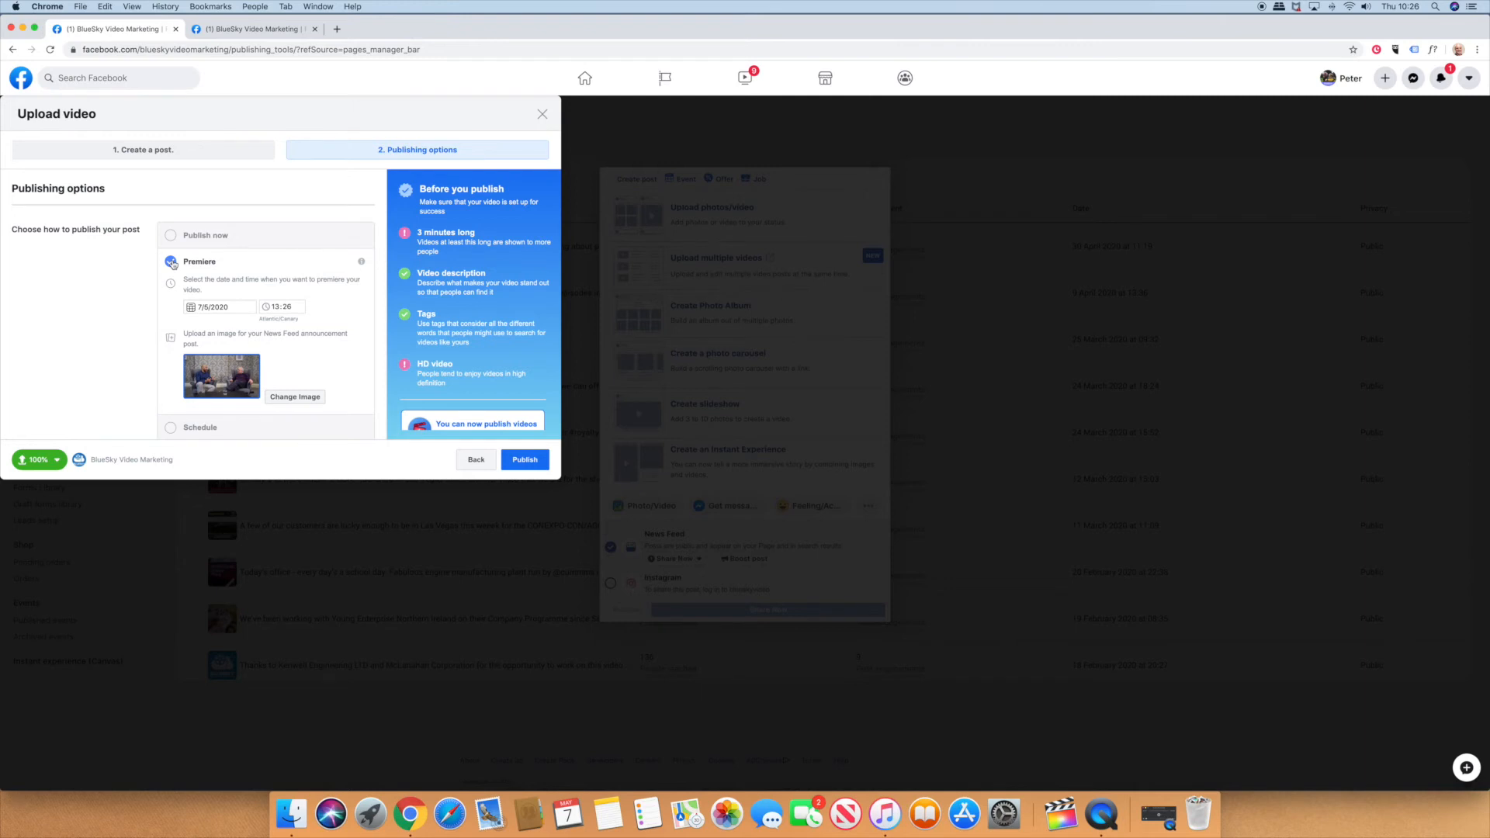
Step: Keep 7/5/2020 as the Premiere date and change its start time to 19:00
{"action": "left_click", "coordinate": [192, 309]}
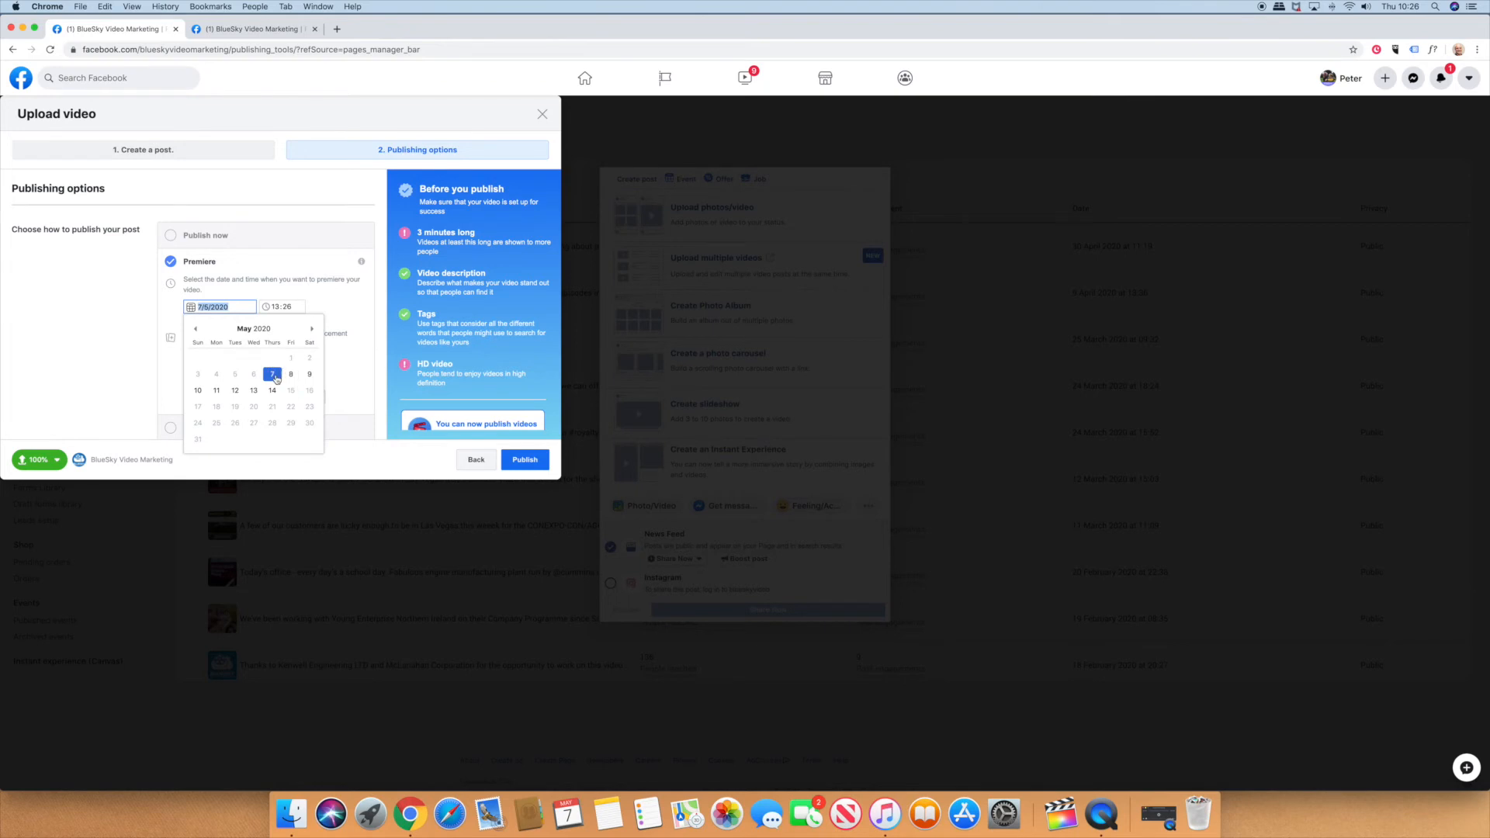
{"action": "left_click", "coordinate": [273, 375]}
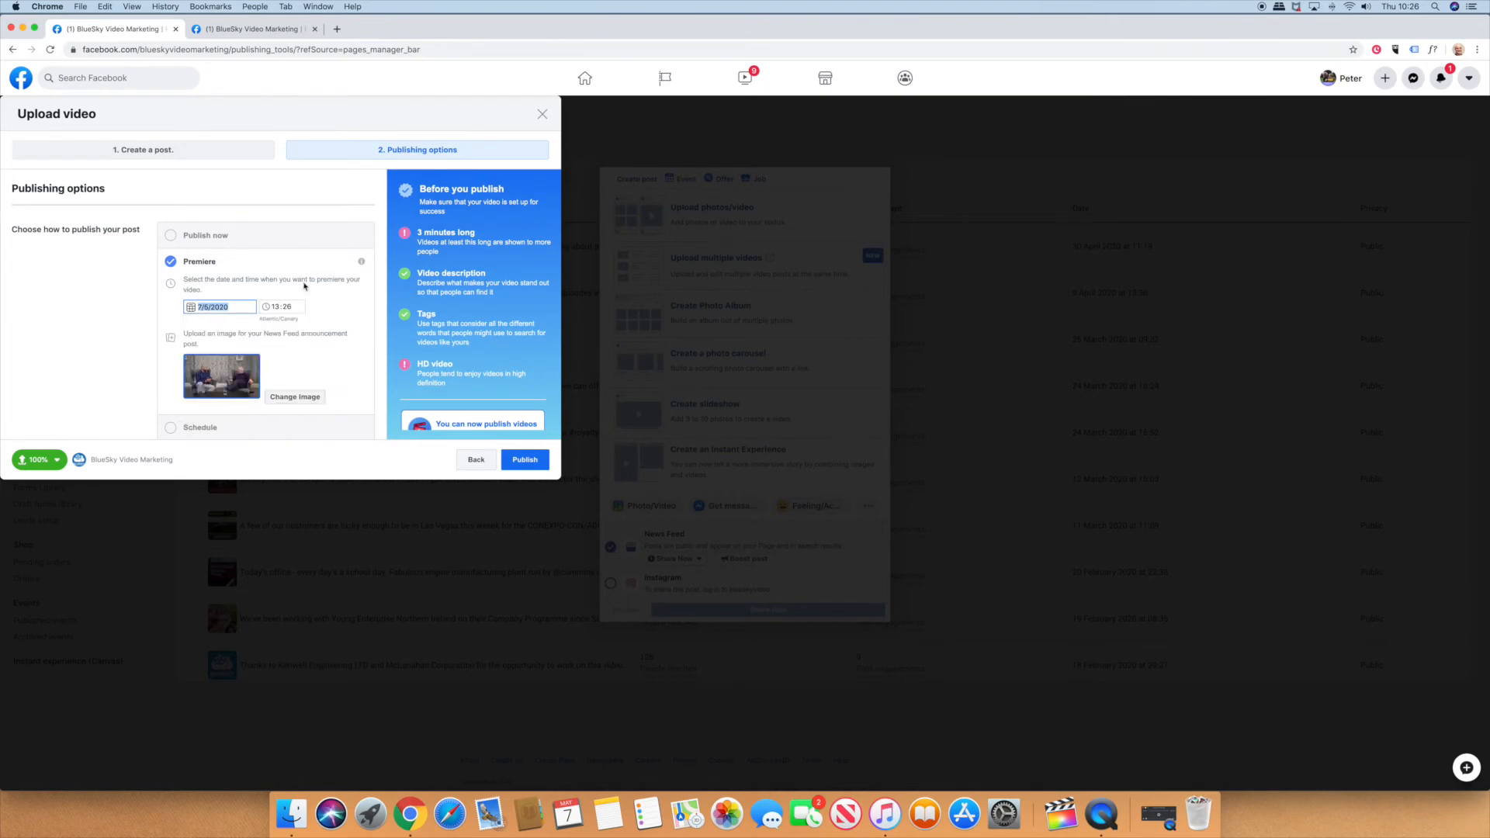
{"action": "left_click", "coordinate": [280, 308]}
{"action": "type", "text": "19"}
{"action": "left_click", "coordinate": [292, 311]}
{"action": "left_click", "coordinate": [290, 311]}
{"action": "scroll", "coordinate": [330, 318], "scroll_direction": "down", "scroll_amount": 3}
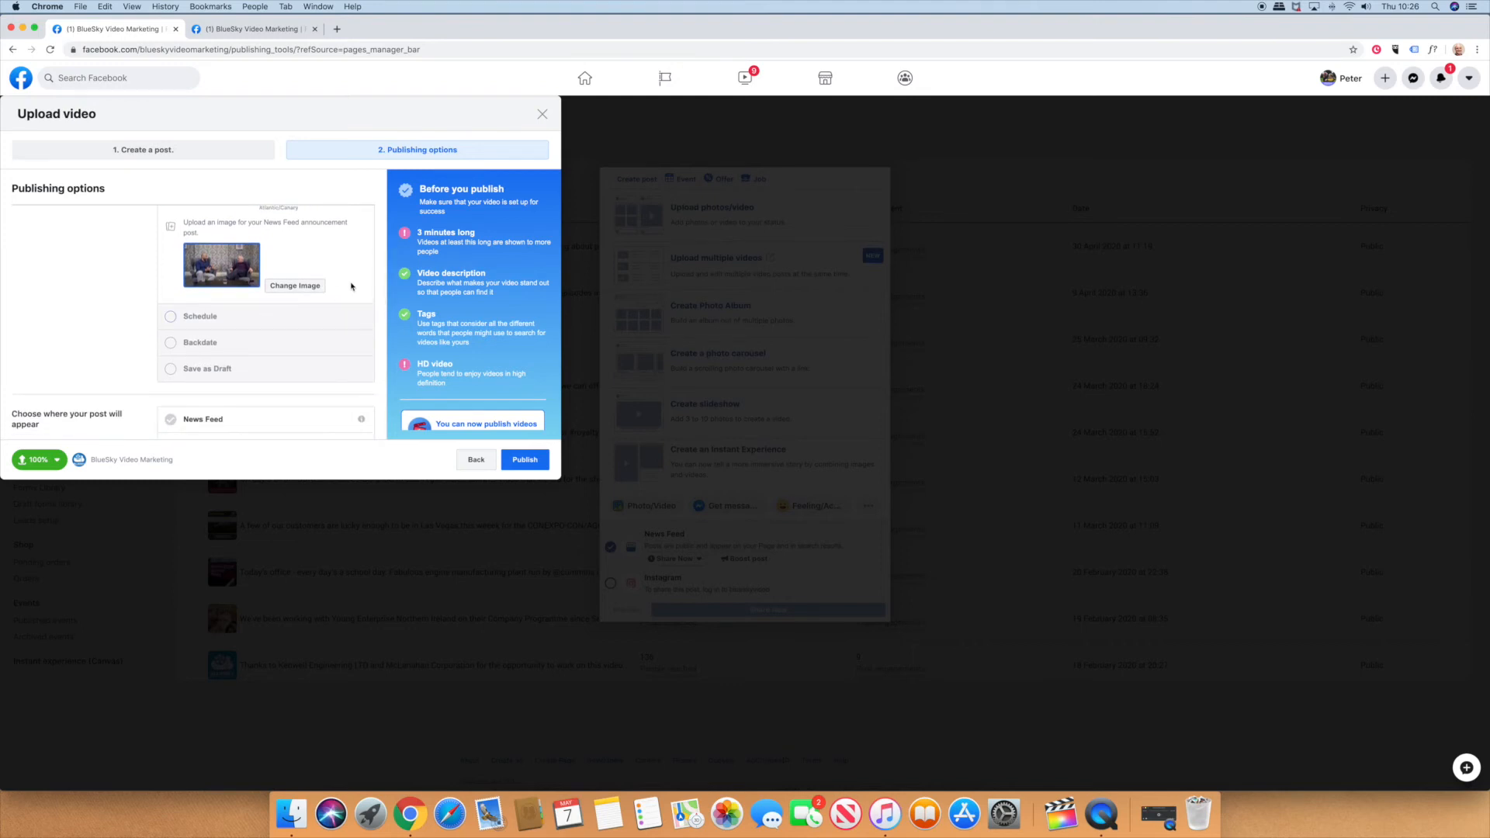
{"action": "scroll", "coordinate": [256, 349], "scroll_direction": "up", "scroll_amount": 3}
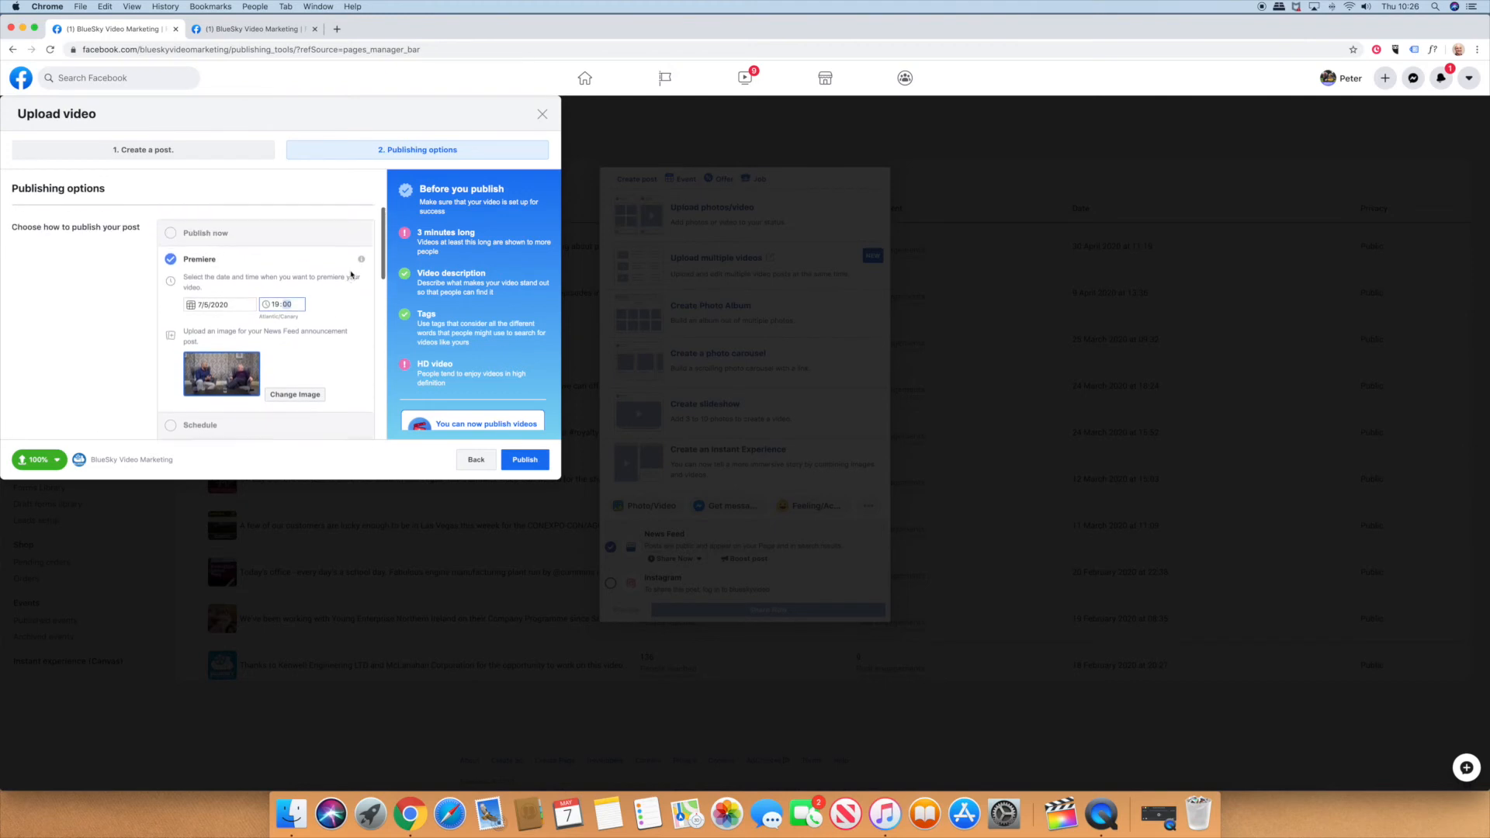
{"action": "scroll", "coordinate": [323, 344], "scroll_direction": "down", "scroll_amount": 1}
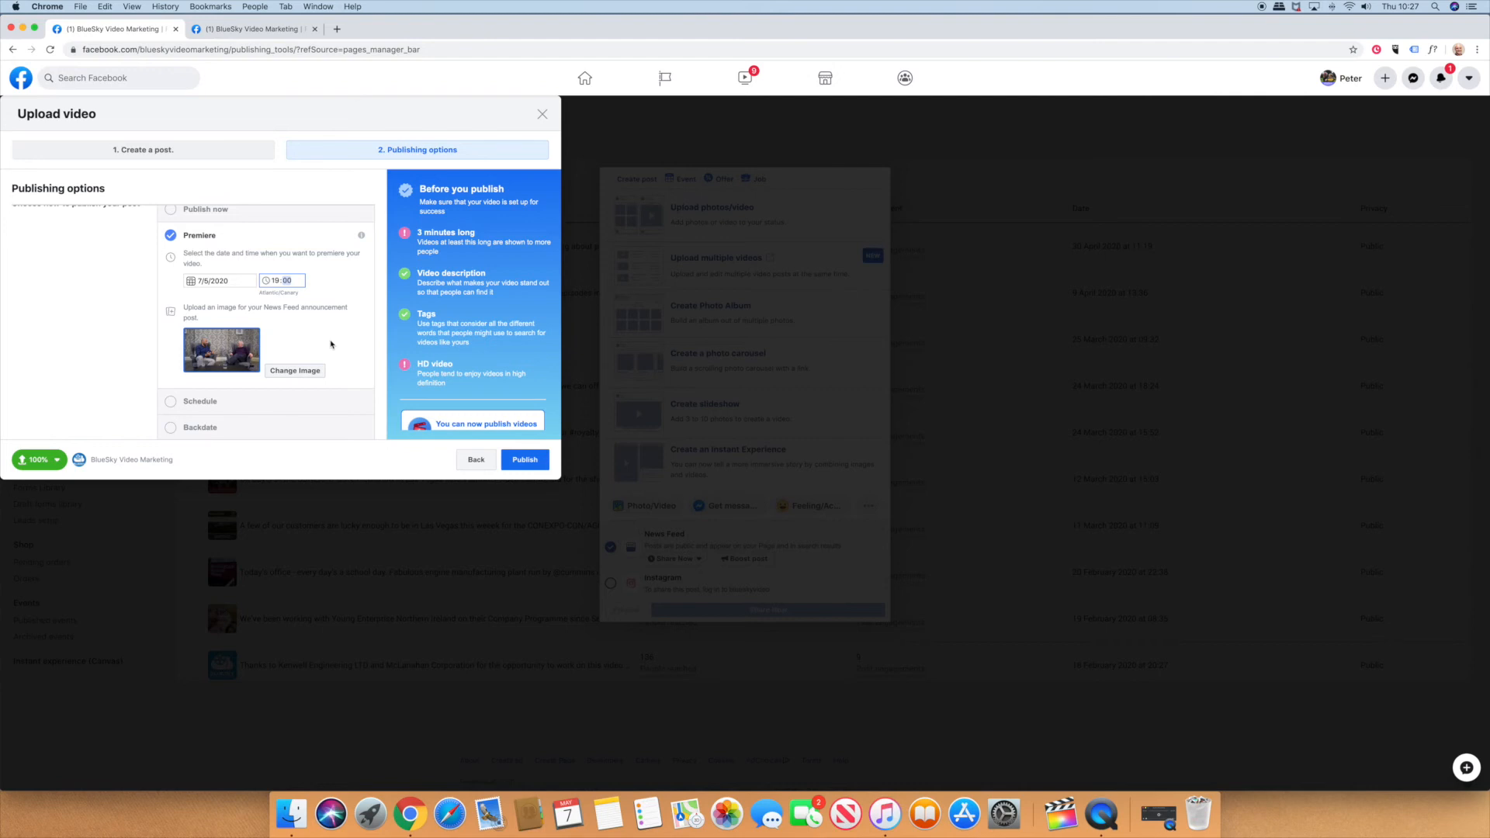
Step: Replace the News Feed announcement image with Facebook premiere thumbnail image.jpg
{"action": "left_click", "coordinate": [308, 372]}
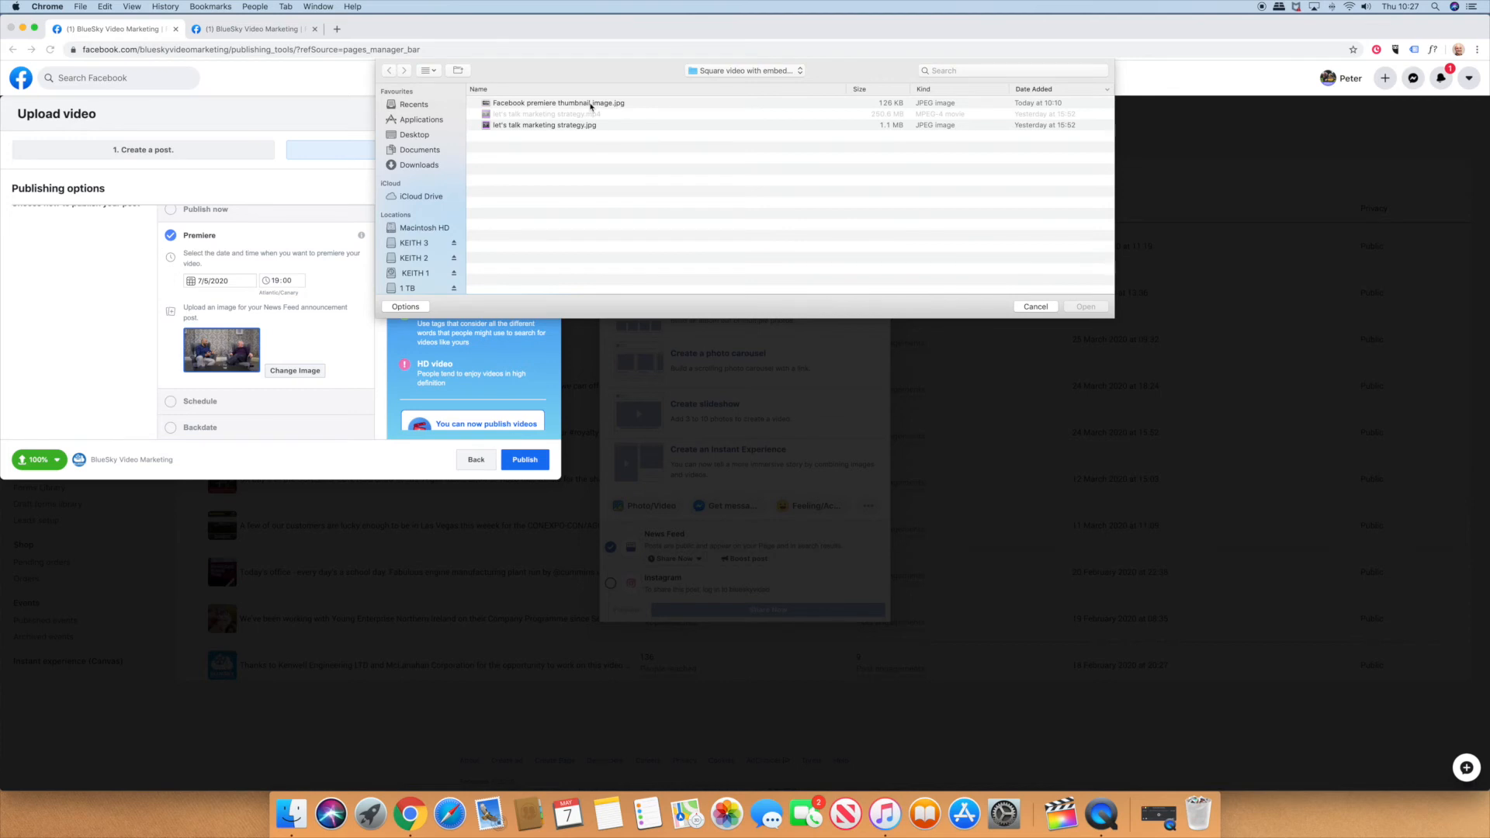
{"action": "left_click", "coordinate": [591, 106]}
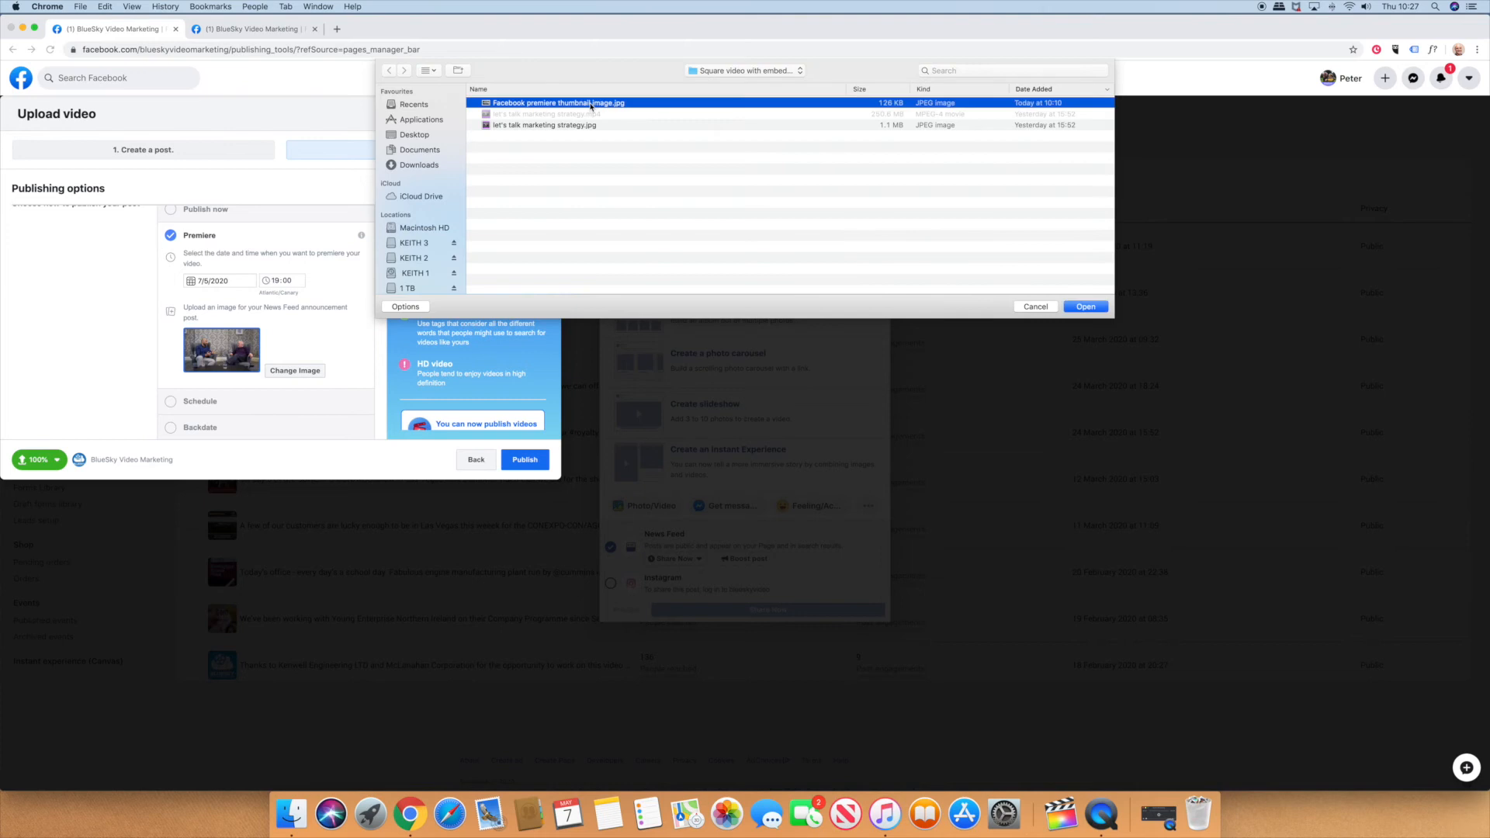
{"action": "left_click", "coordinate": [1086, 307]}
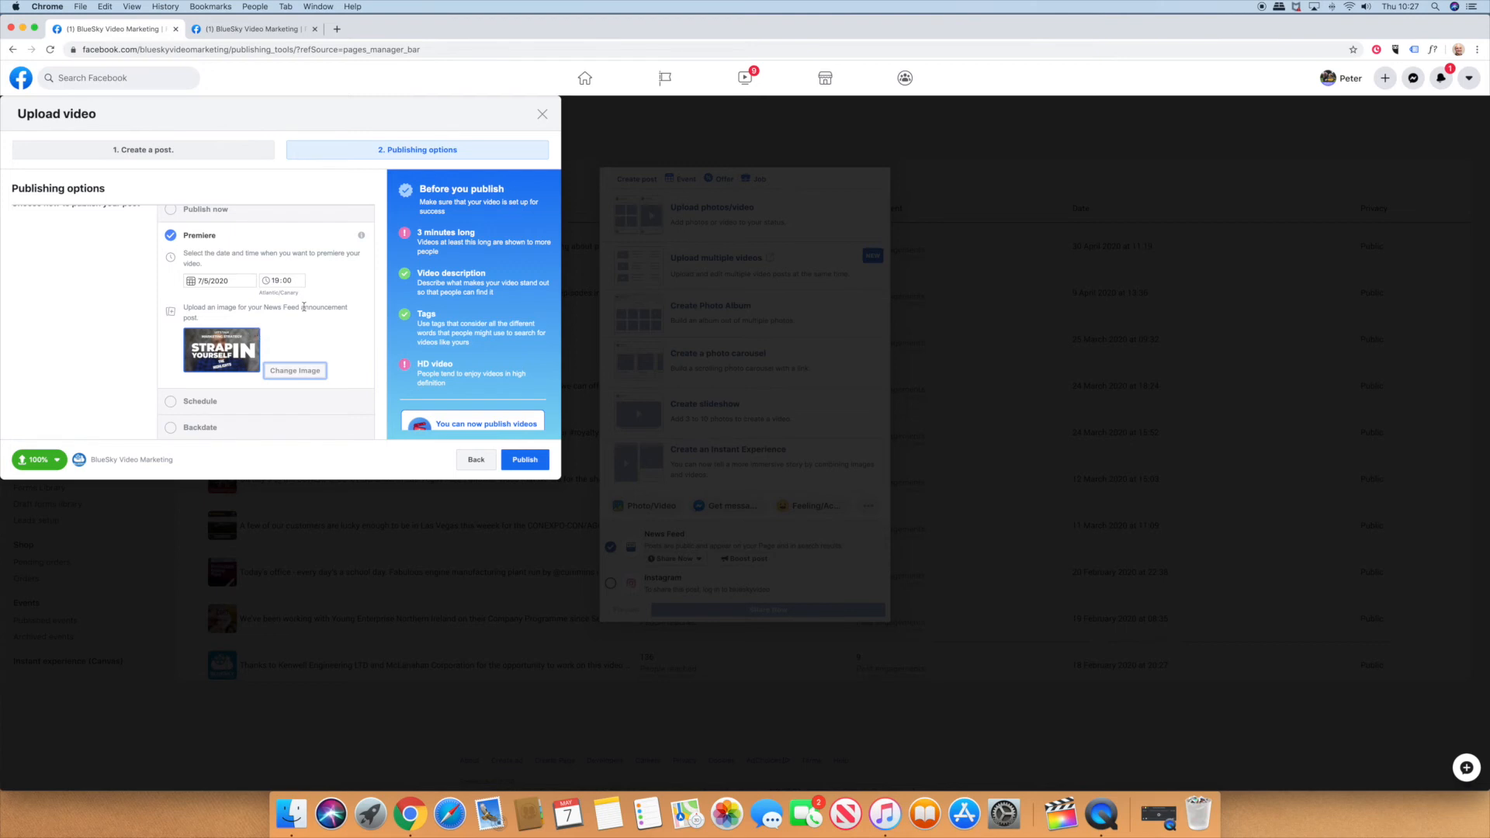
{"action": "scroll", "coordinate": [307, 309], "scroll_direction": "down", "scroll_amount": 5}
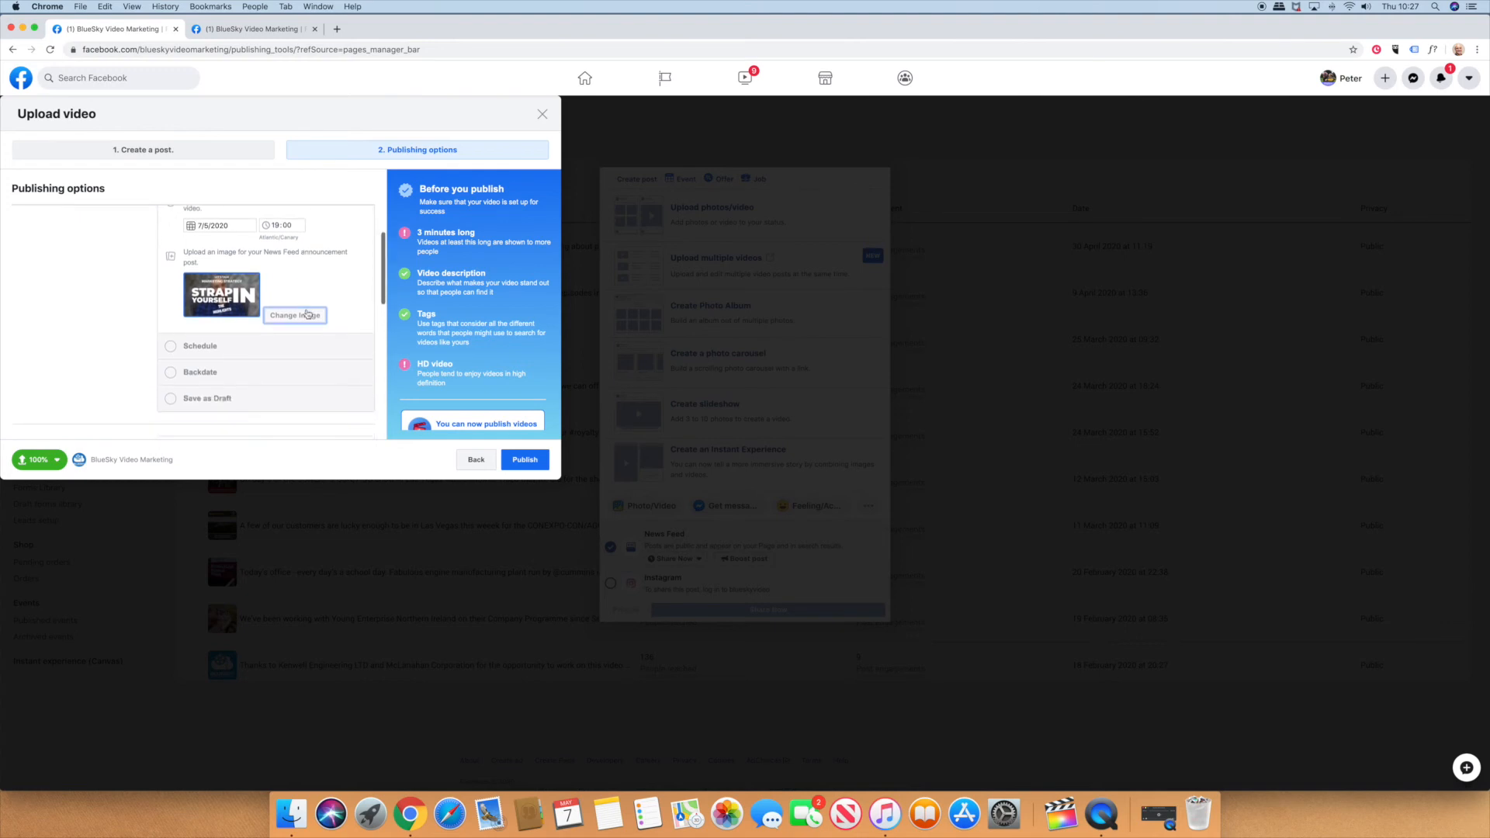
{"action": "scroll", "coordinate": [307, 313], "scroll_direction": "down", "scroll_amount": 2}
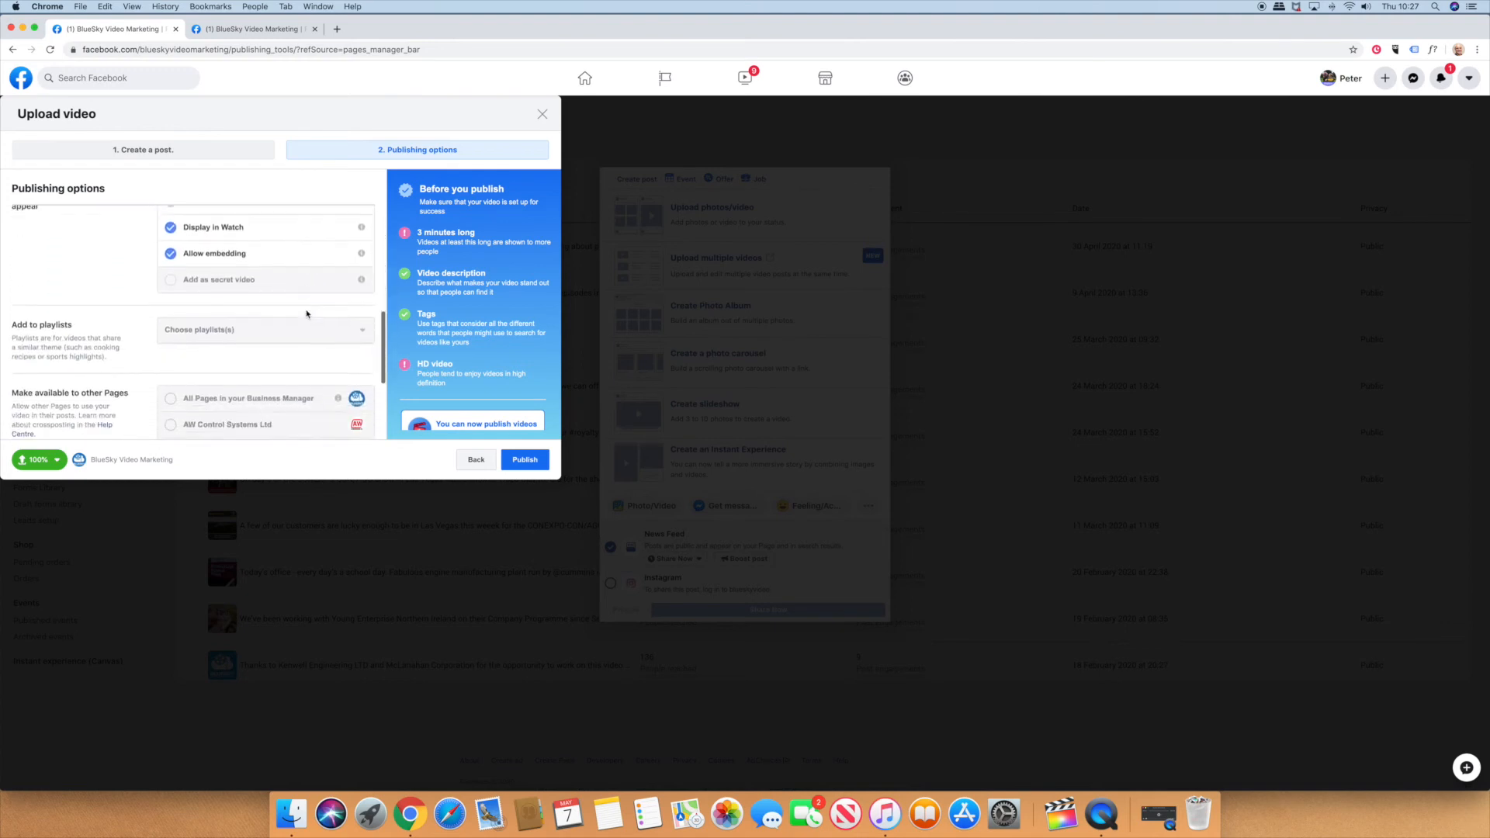
{"action": "scroll", "coordinate": [317, 326], "scroll_direction": "down", "scroll_amount": 3}
{"action": "scroll", "coordinate": [318, 322], "scroll_direction": "up", "scroll_amount": 2}
{"action": "scroll", "coordinate": [299, 264], "scroll_direction": "up", "scroll_amount": 3}
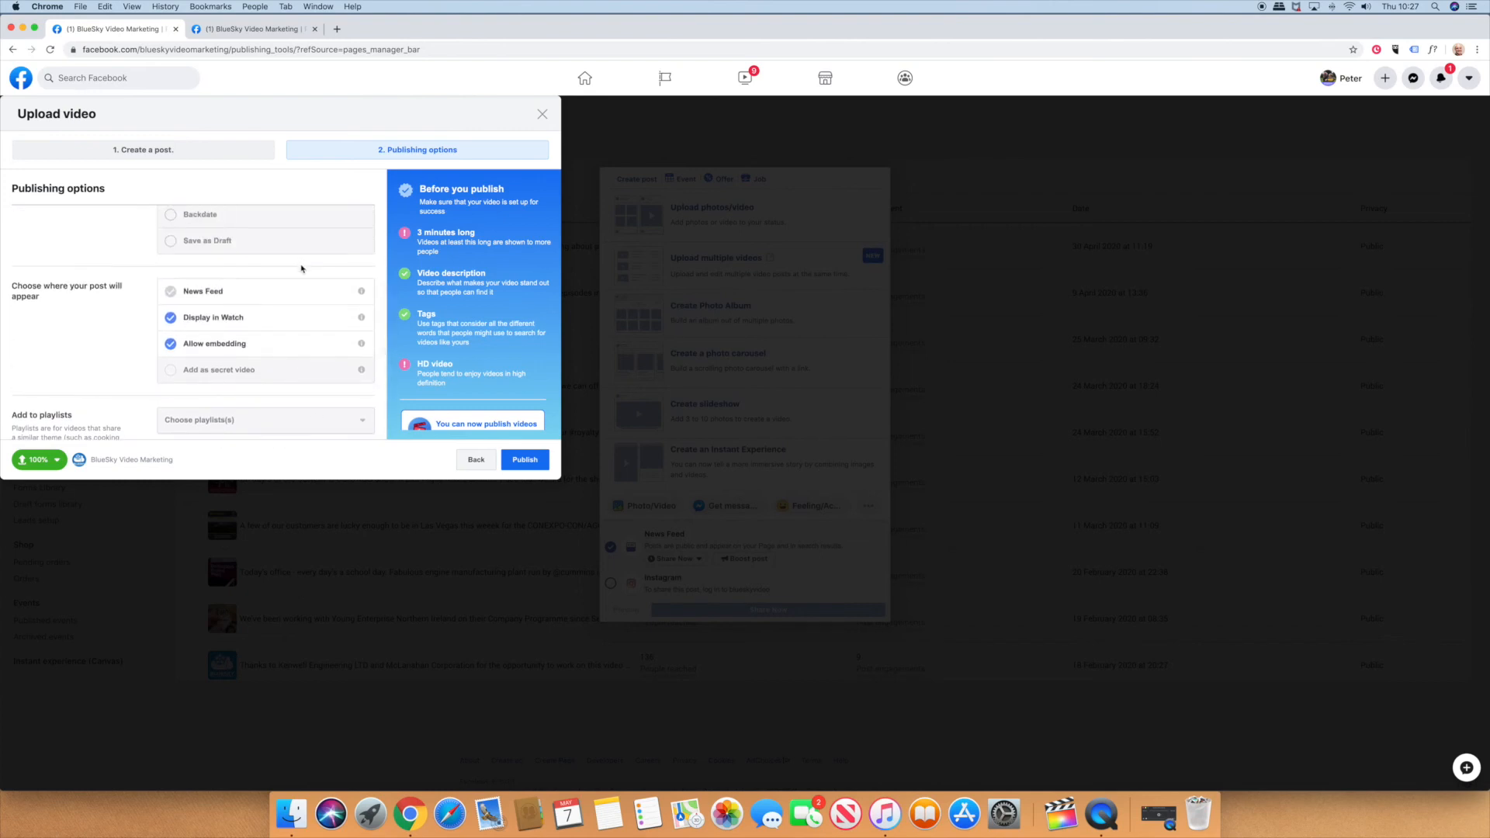
{"action": "scroll", "coordinate": [301, 268], "scroll_direction": "up", "scroll_amount": 1}
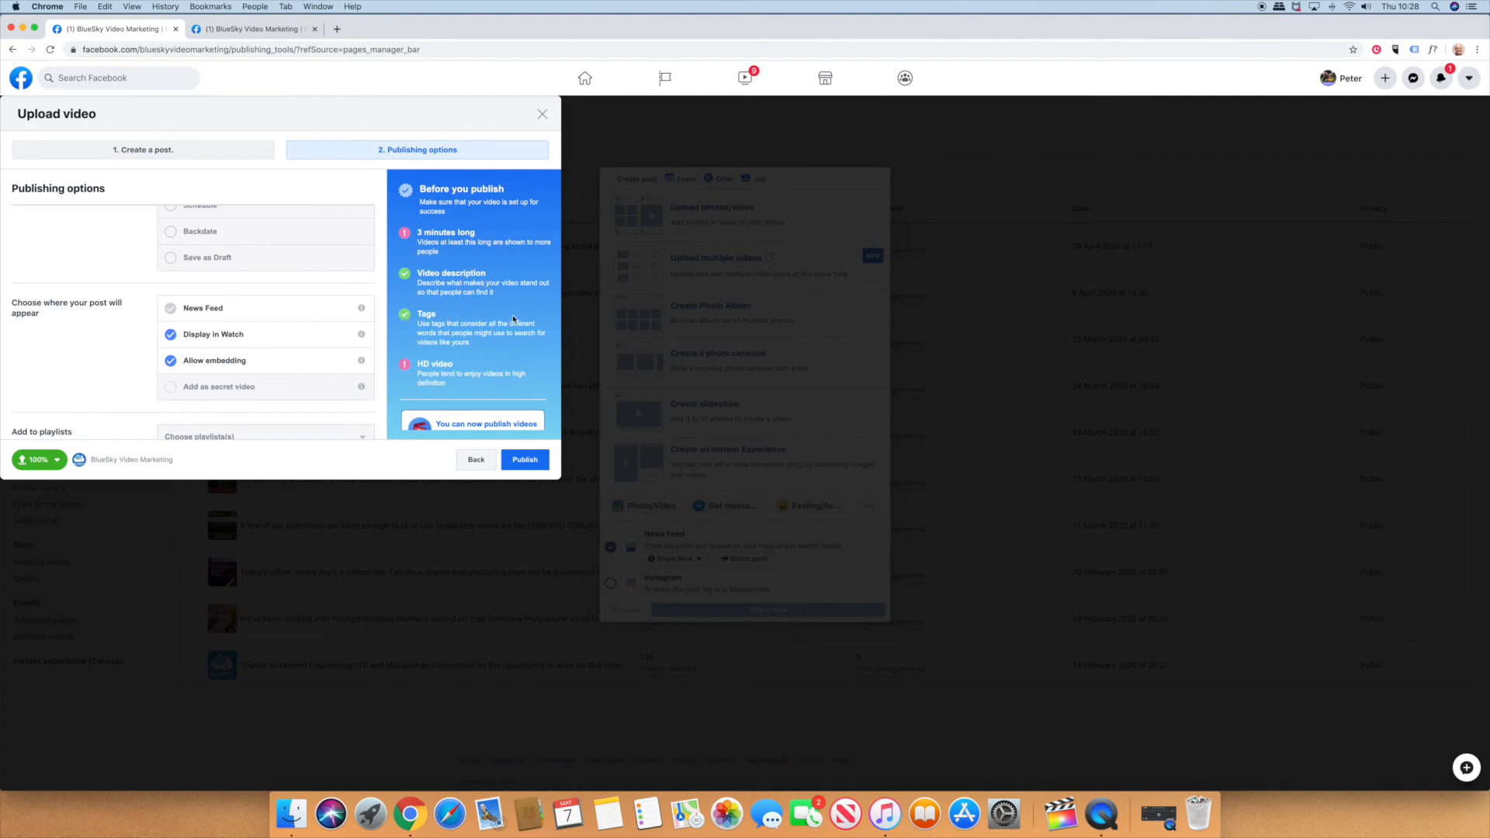
{"action": "scroll", "coordinate": [513, 318], "scroll_direction": "down", "scroll_amount": 5}
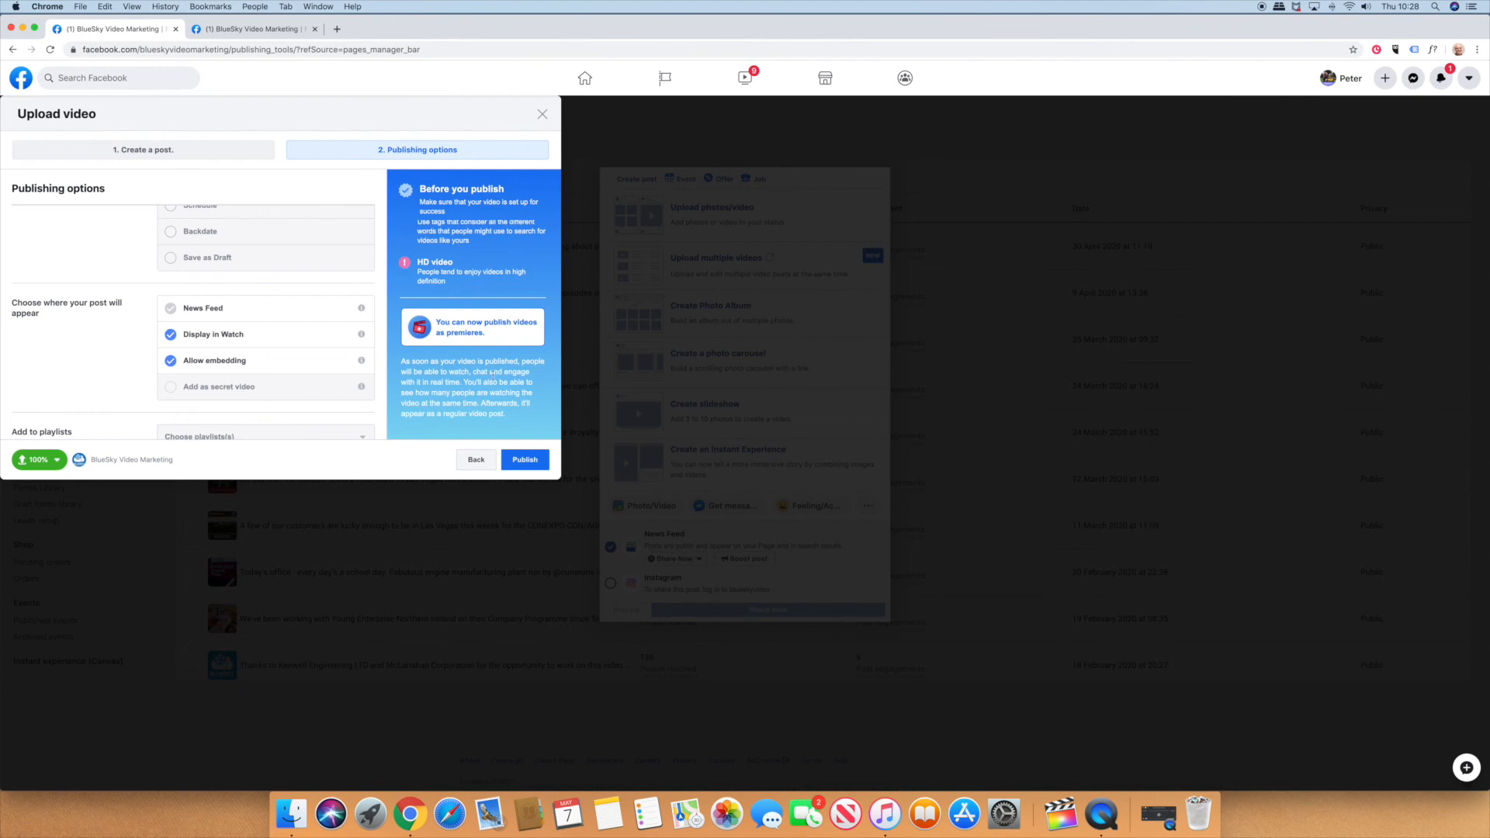
Step: Publish the Premiere and set a reminder on its announcement post in the Page feed
{"action": "left_click", "coordinate": [532, 462]}
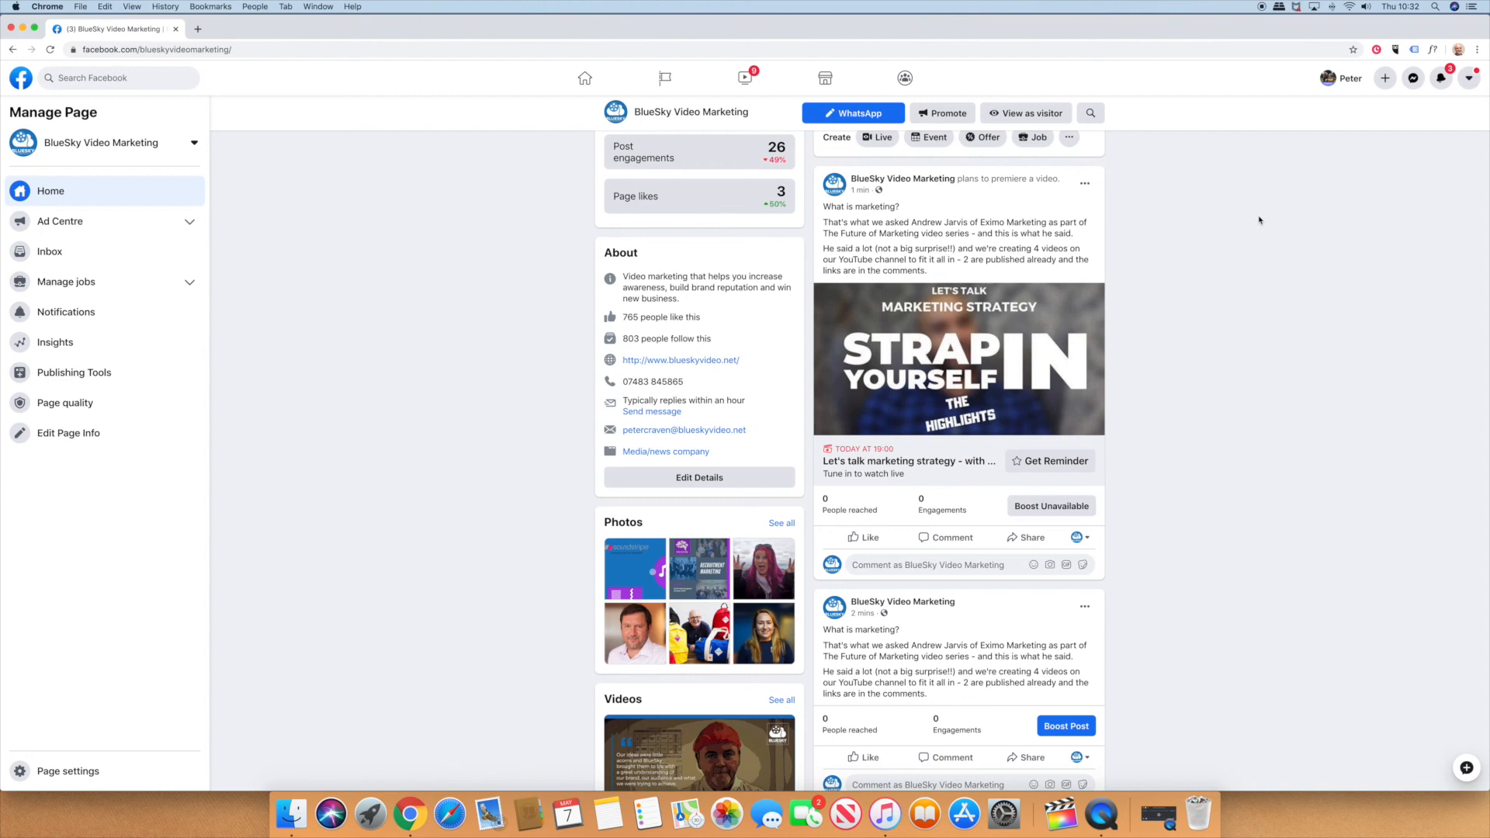
{"action": "scroll", "coordinate": [987, 241], "scroll_direction": "down", "scroll_amount": 1}
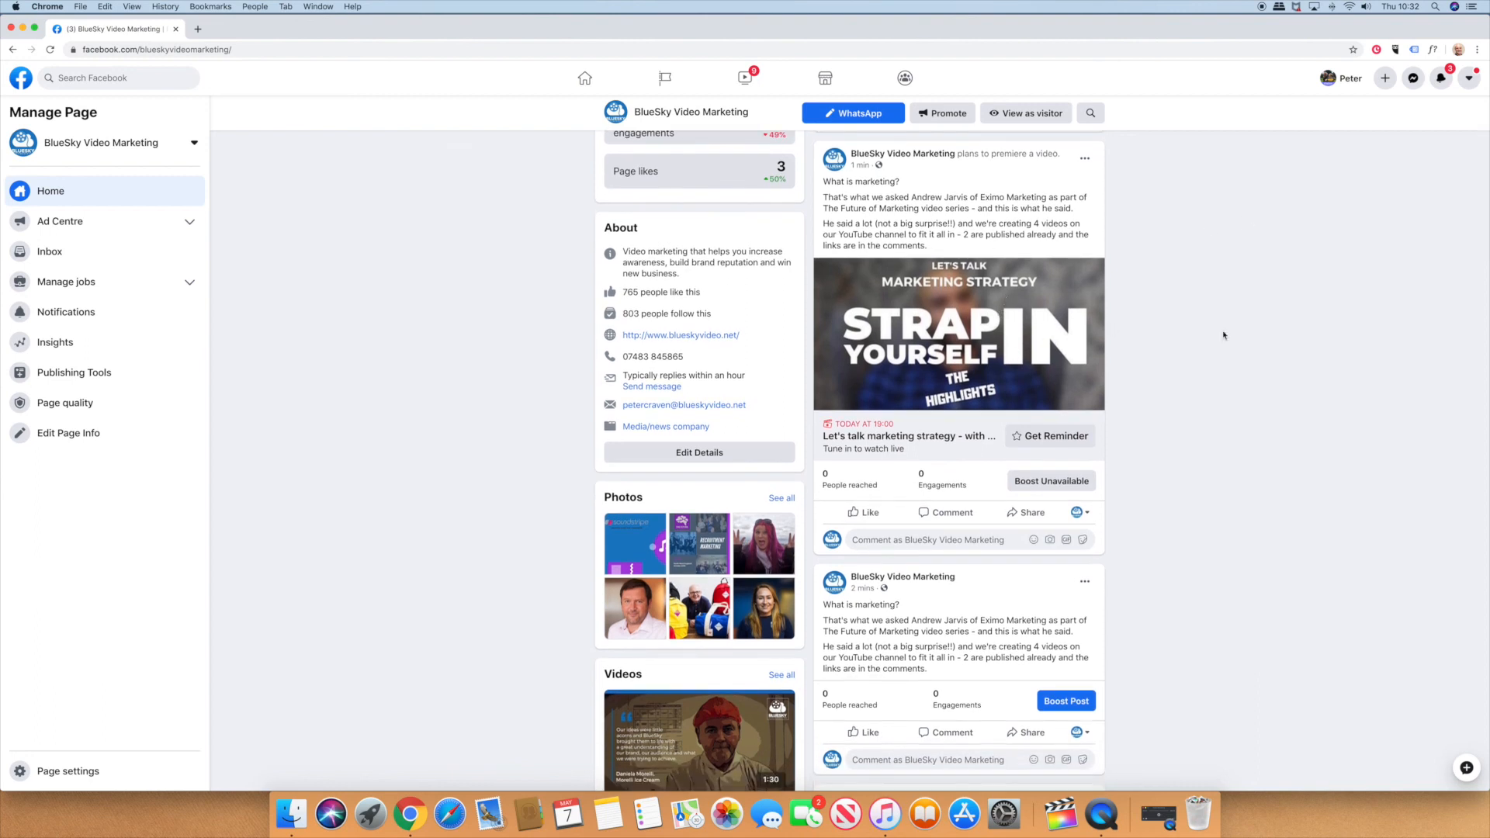
{"action": "scroll", "coordinate": [840, 331], "scroll_direction": "down", "scroll_amount": 4}
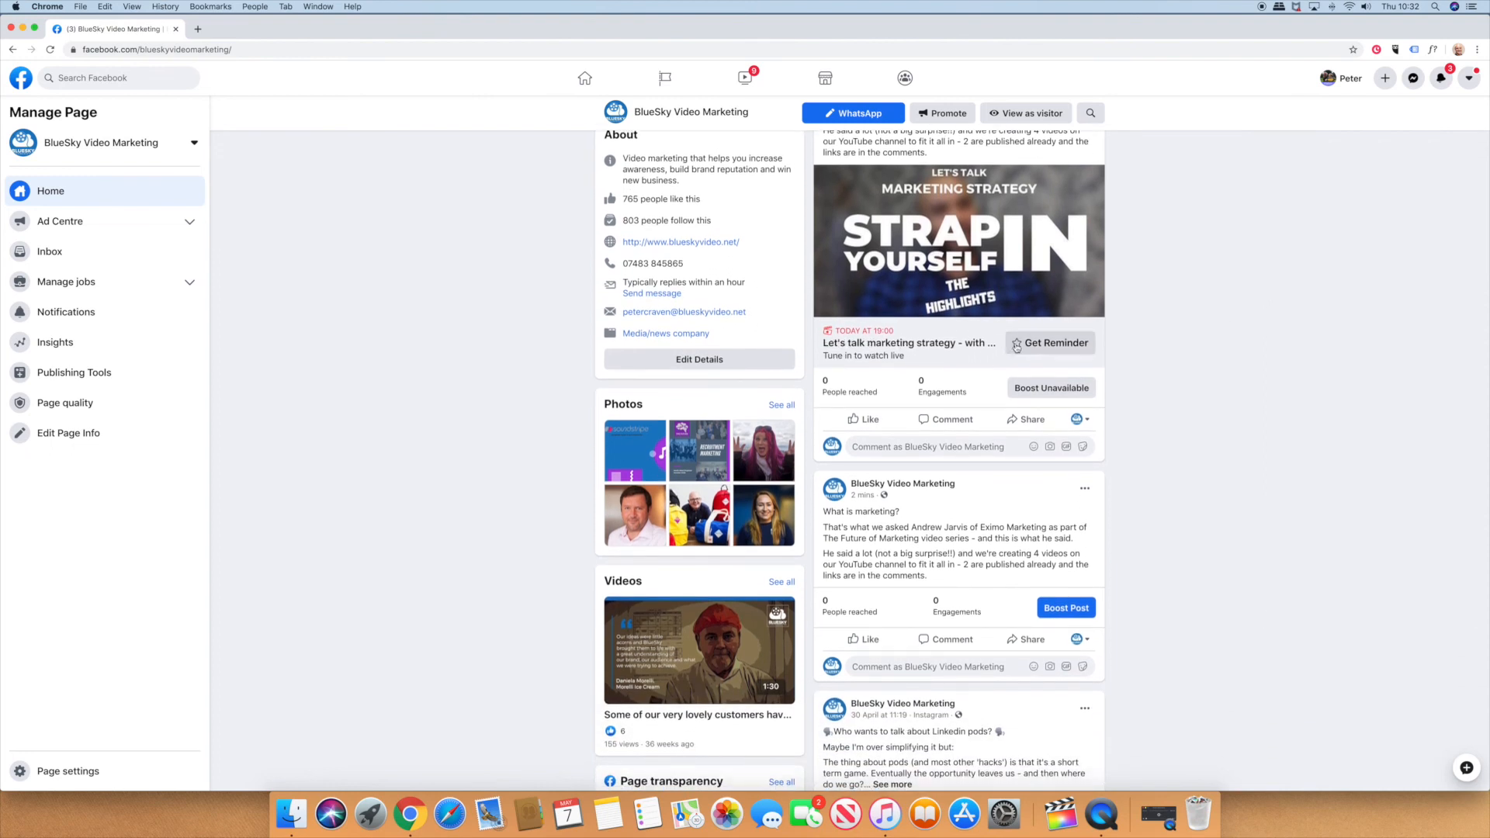
{"action": "left_click", "coordinate": [1050, 346]}
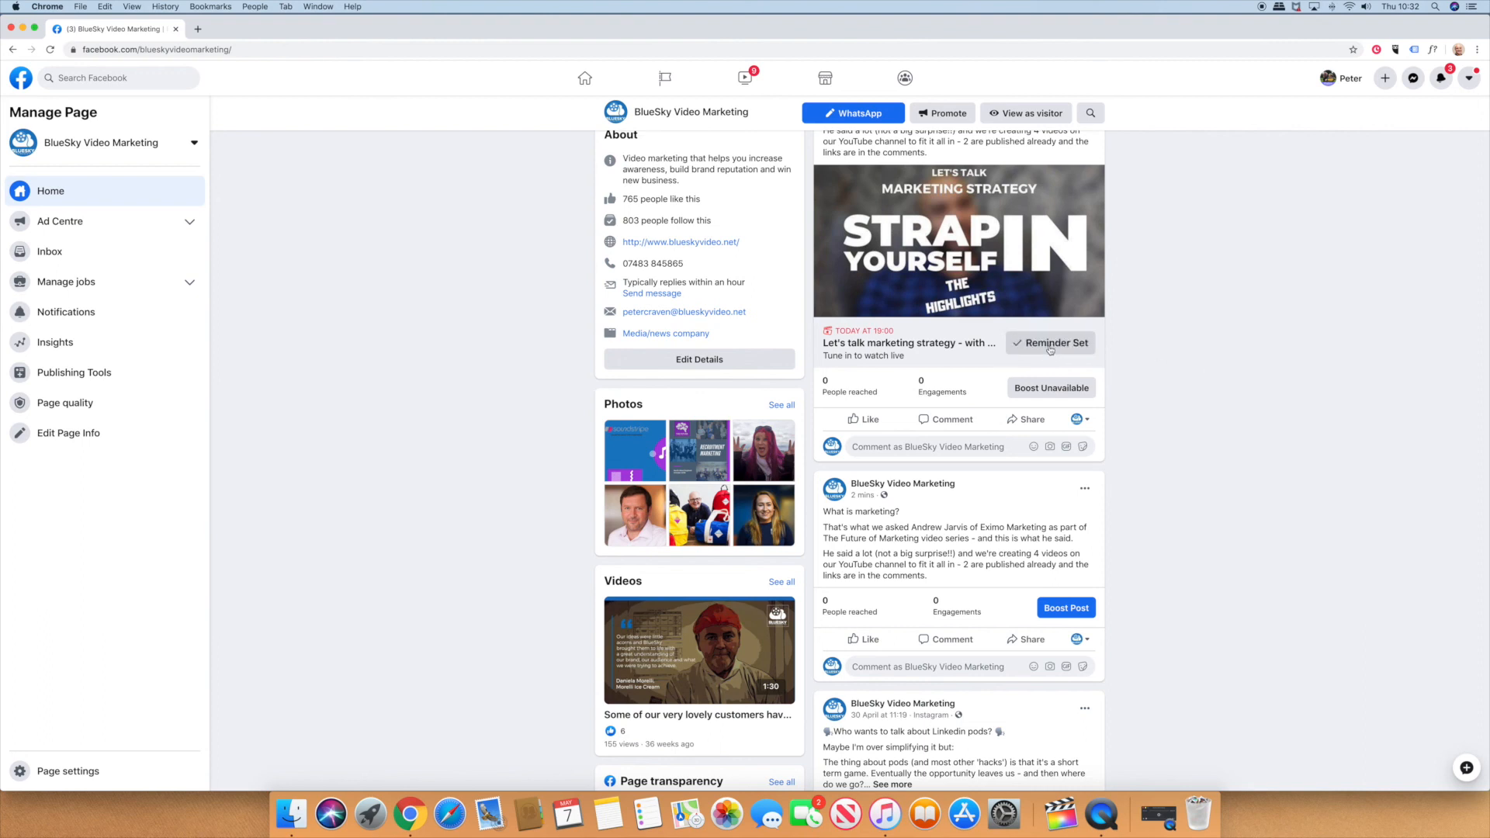